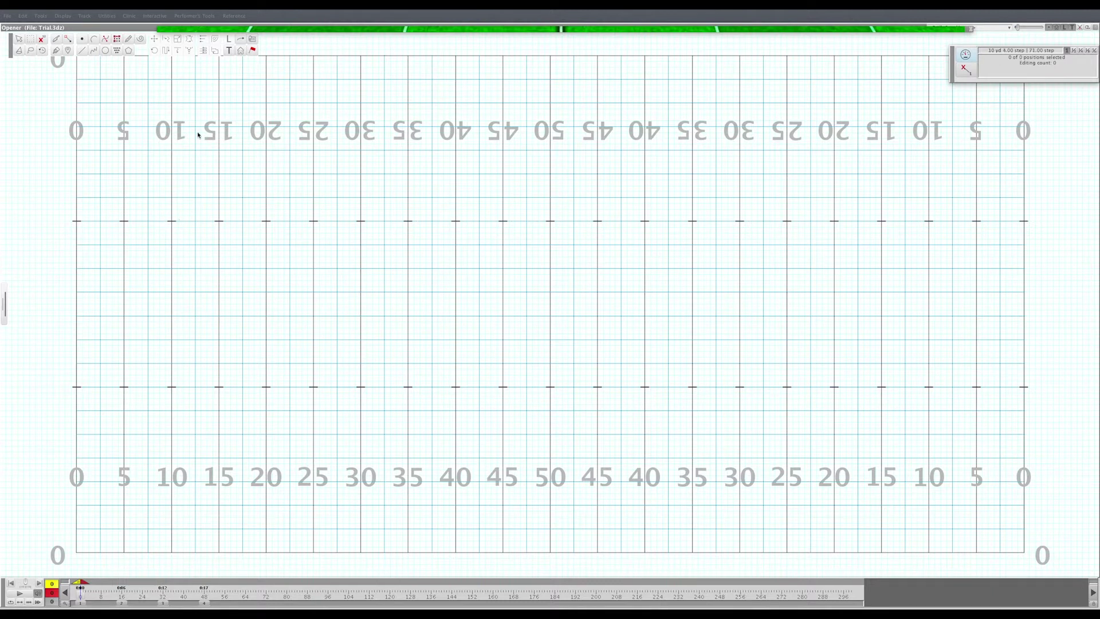
Draw a horizontal line of 9 performers at a 2-step interval between the two 45-yard lines, centred on the 50
left_click(82, 51)
left_click(456, 316)
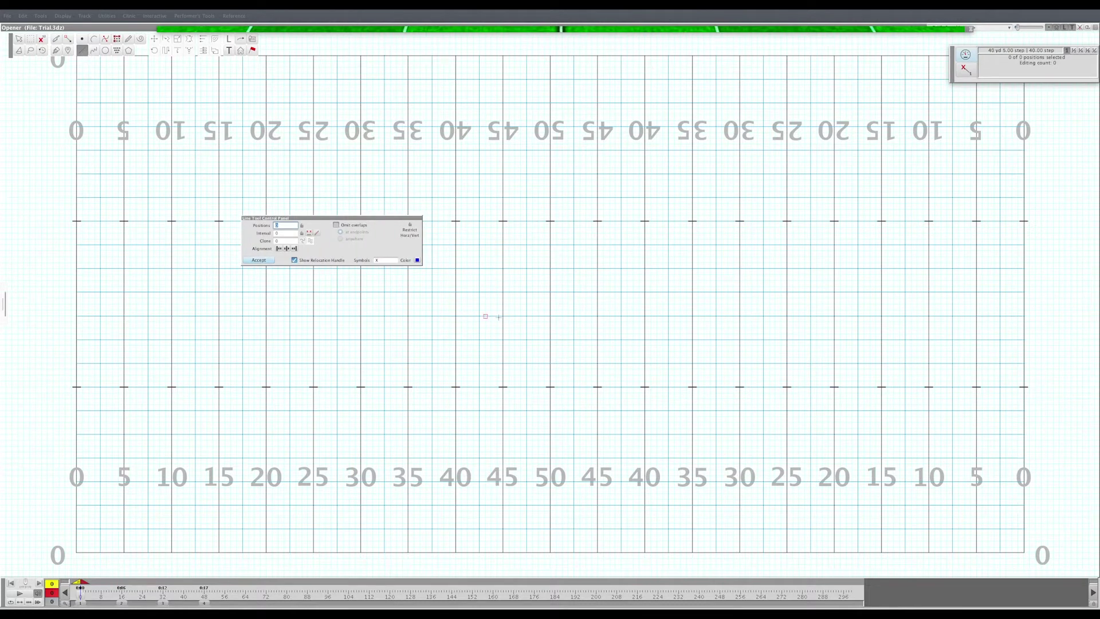
left_click(598, 316)
left_click(258, 260)
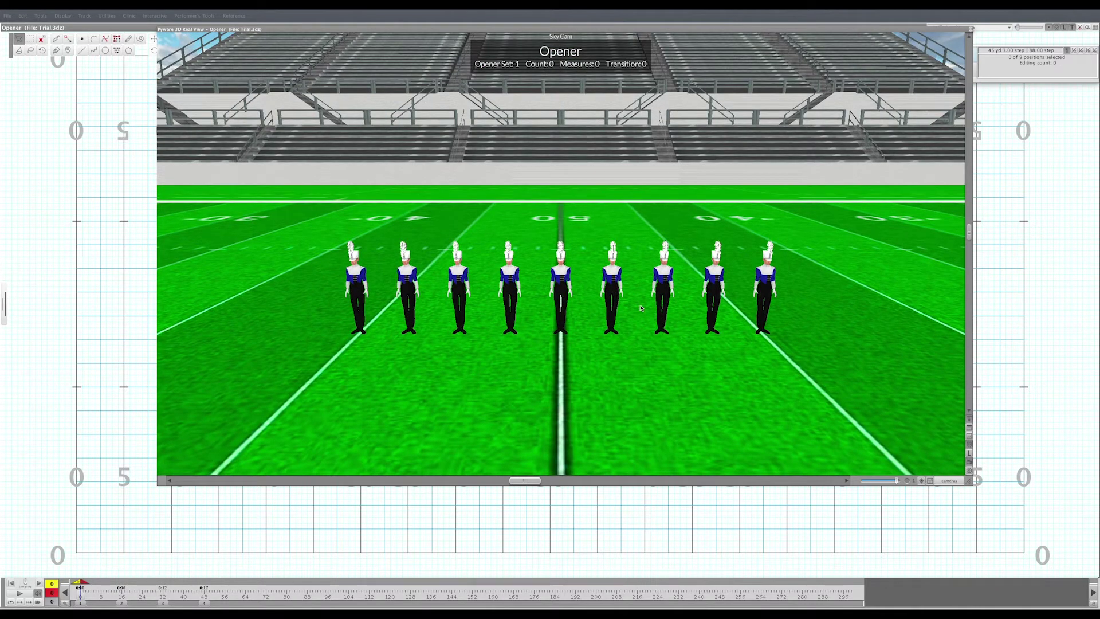
Inspect the performer line in the 3D view and return to the field grid
scroll(666, 293, "down", 3)
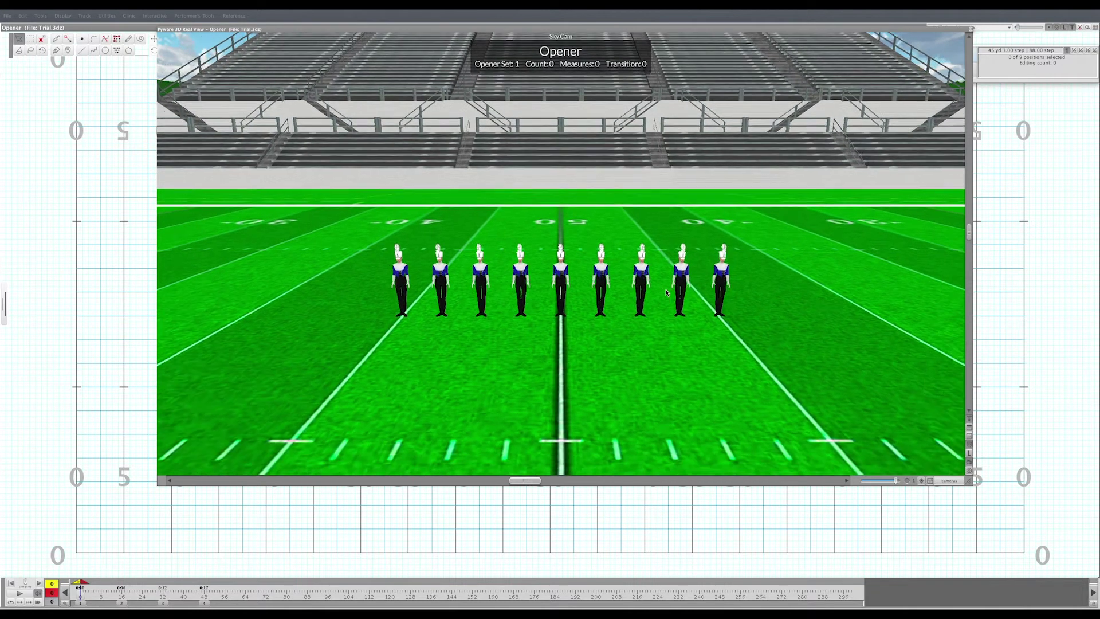
scroll(665, 292, "down", 1)
scroll(666, 293, "up", 4)
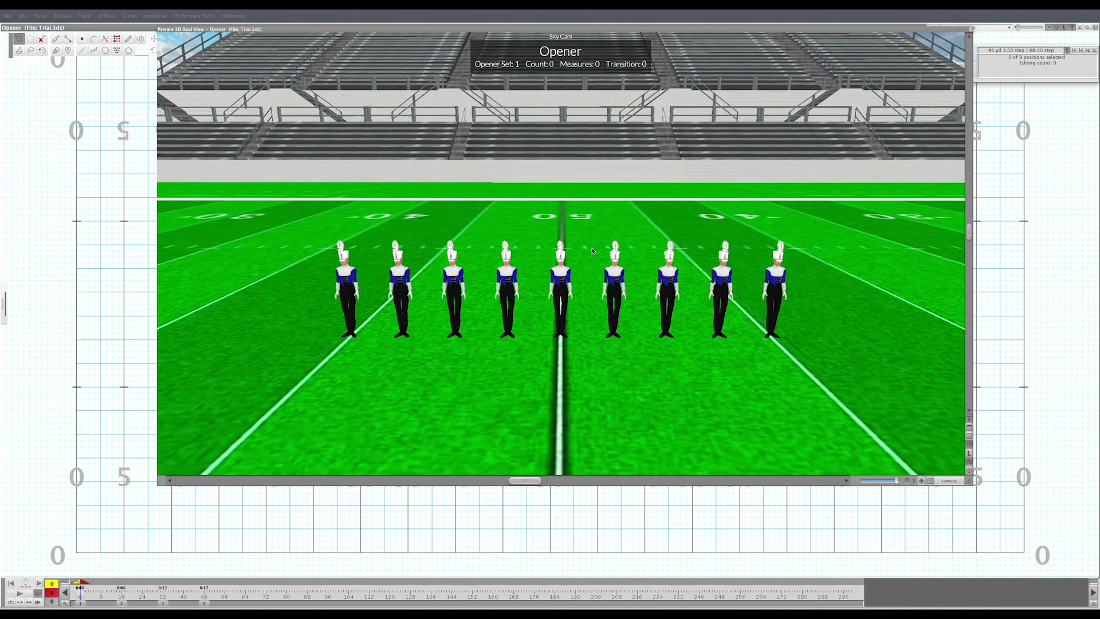
double_click(601, 30)
Change the symbol of all nine performers to F, repeating it across the whole selection
key("ctrl+a")
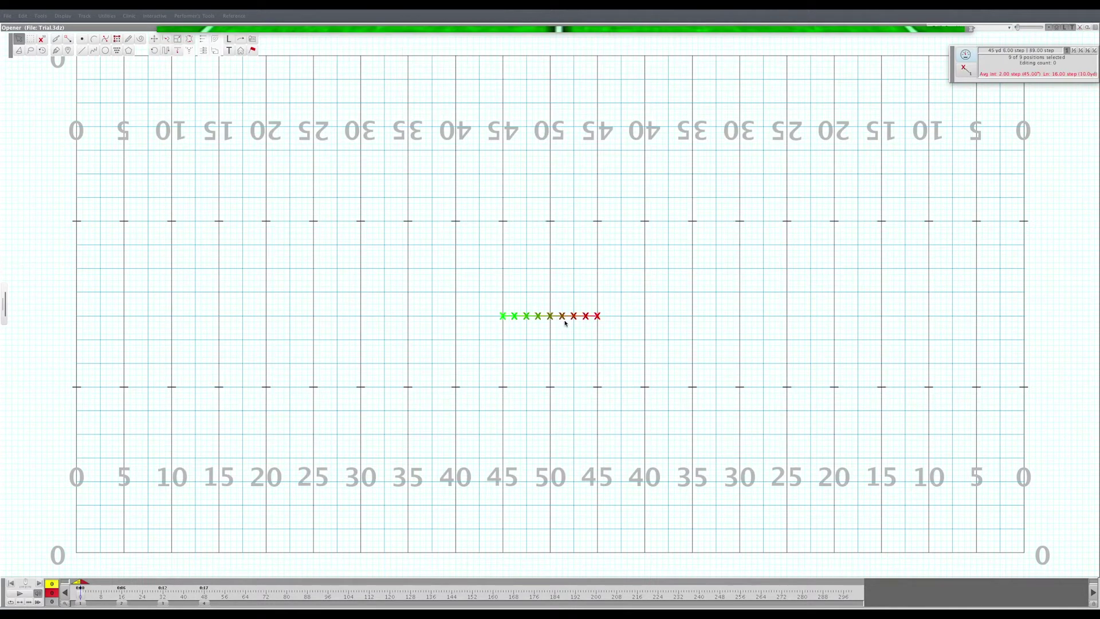
left_click(228, 38)
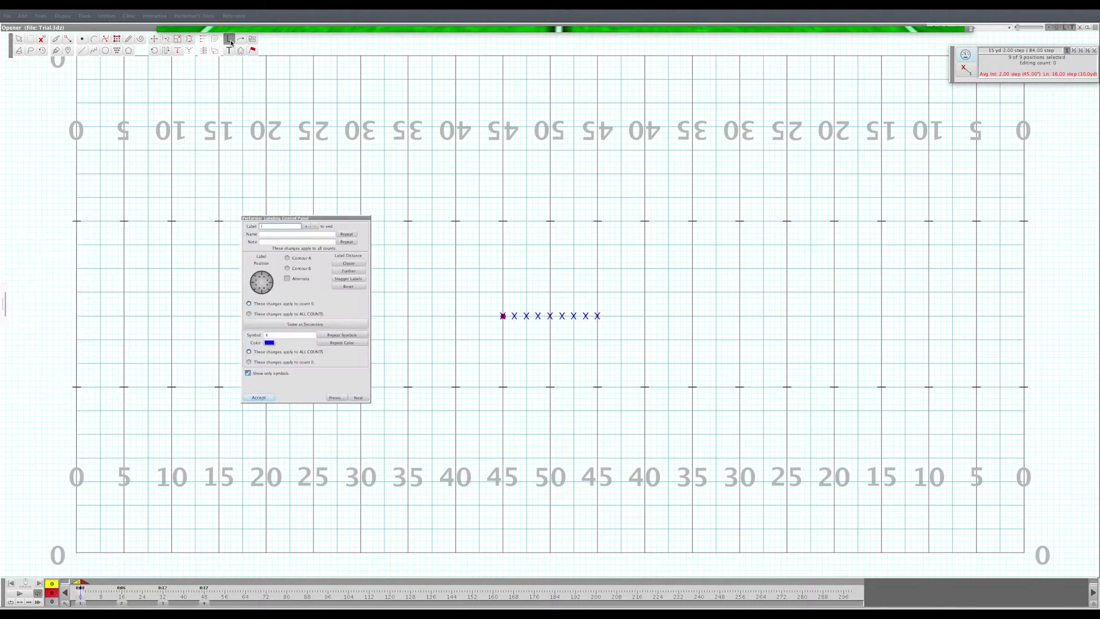
left_click_drag(321, 219, 265, 190)
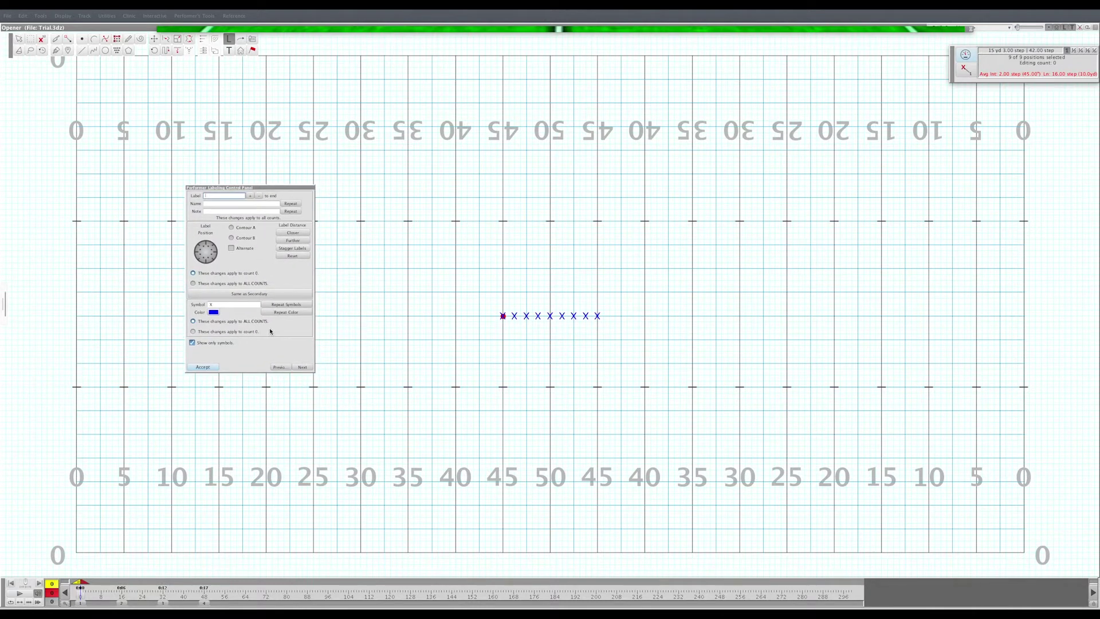
double_click(231, 305)
left_click(286, 305)
left_click(203, 367)
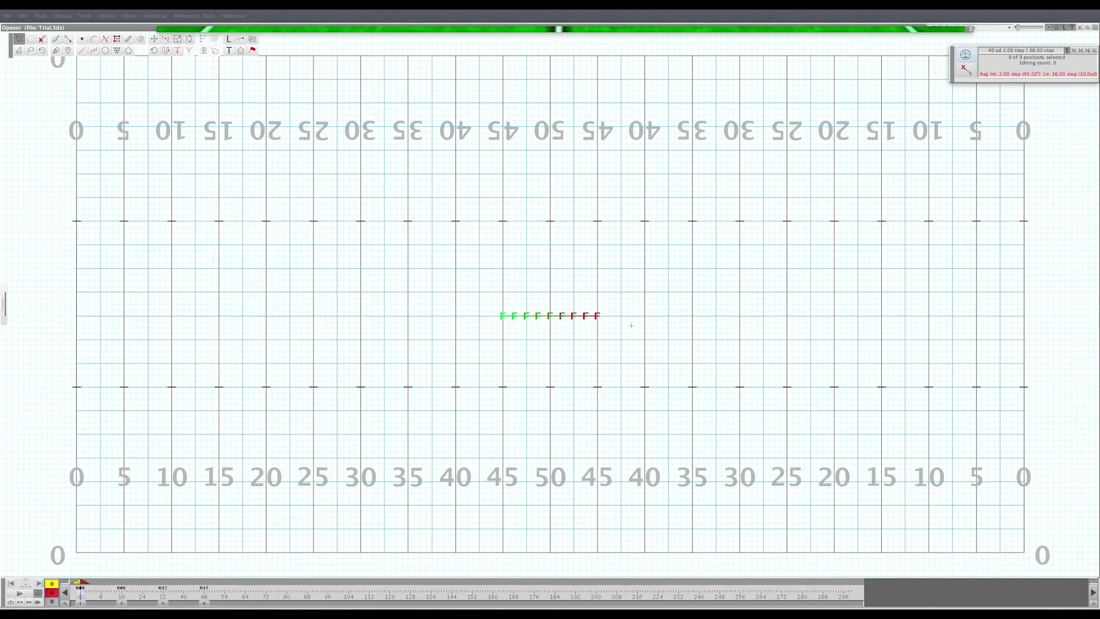
Inspect the performers' instruments in the 3D view from an angle and up close, then return to the grid
left_click(555, 30)
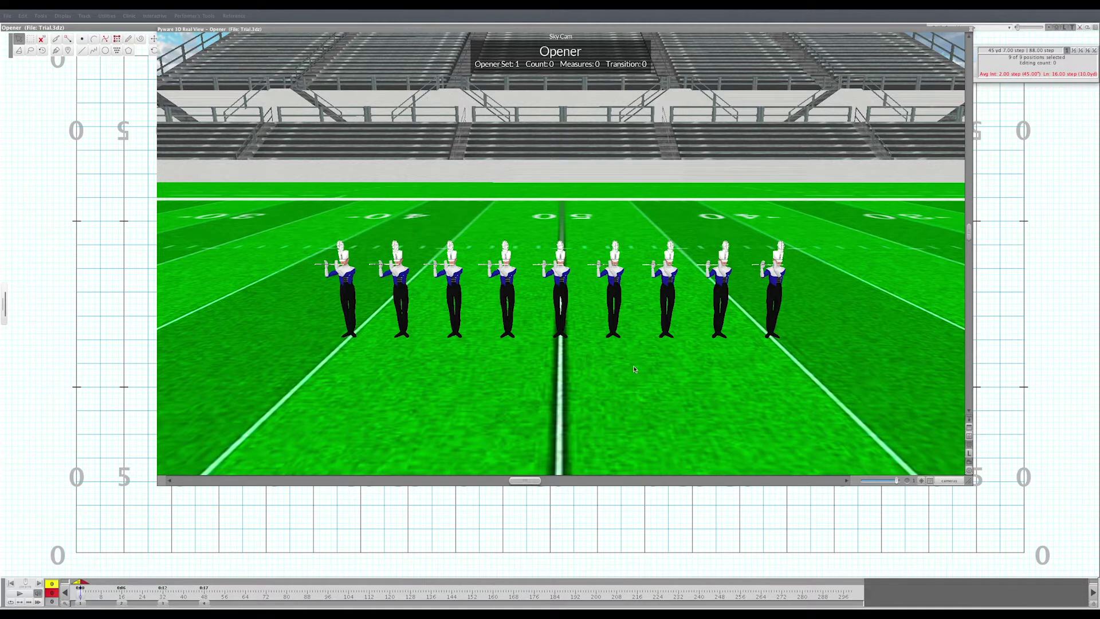
left_click_drag(634, 367, 536, 256)
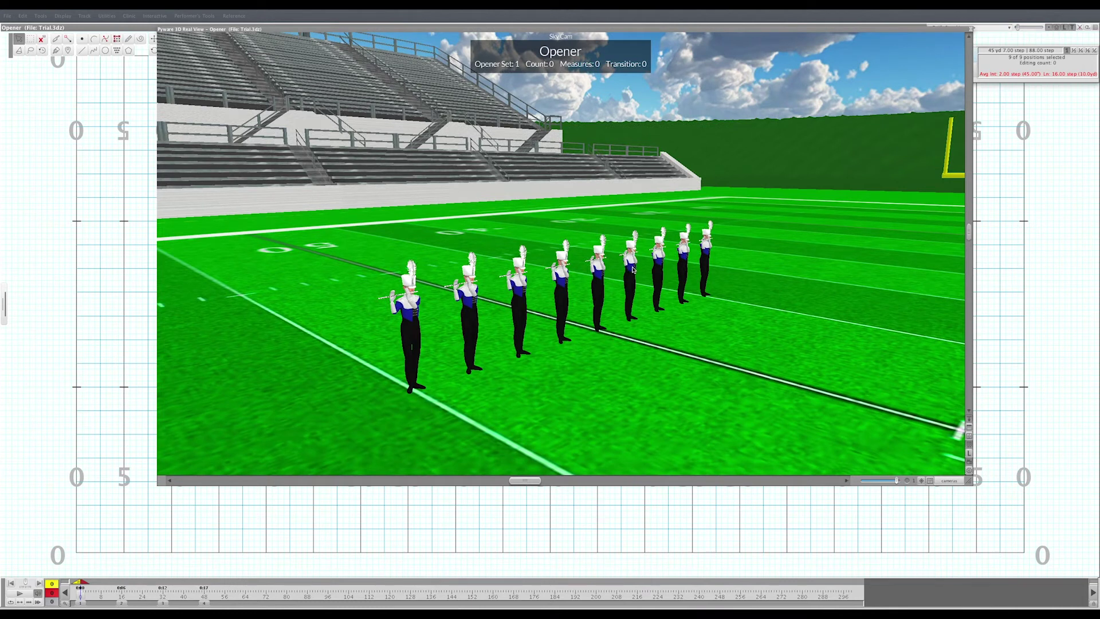
scroll(641, 289, "up", 6)
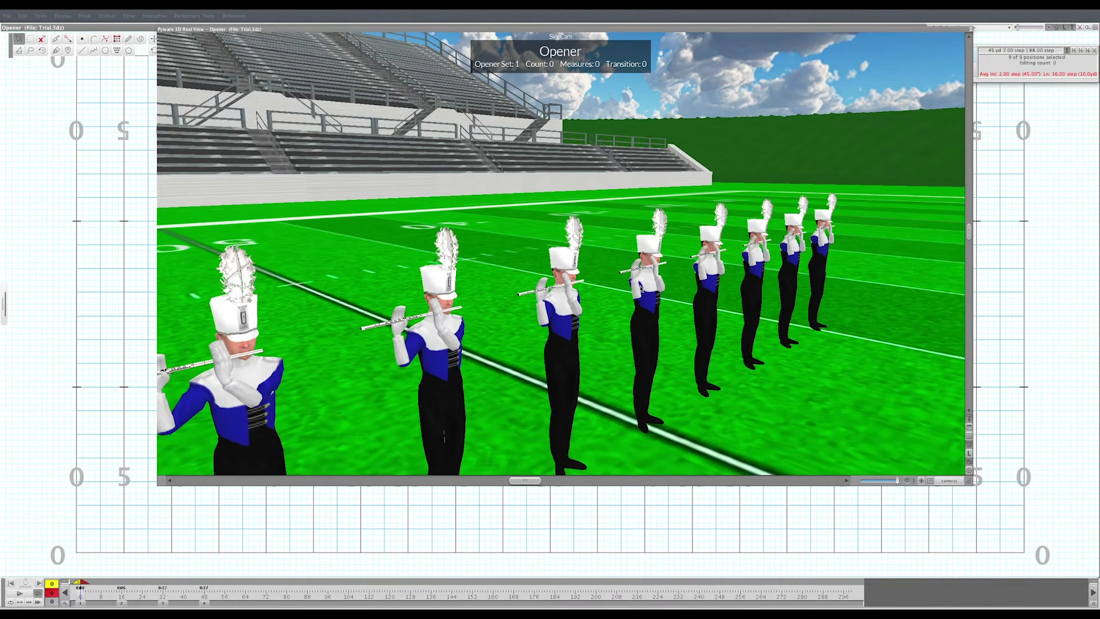
scroll(640, 290, "down", 5)
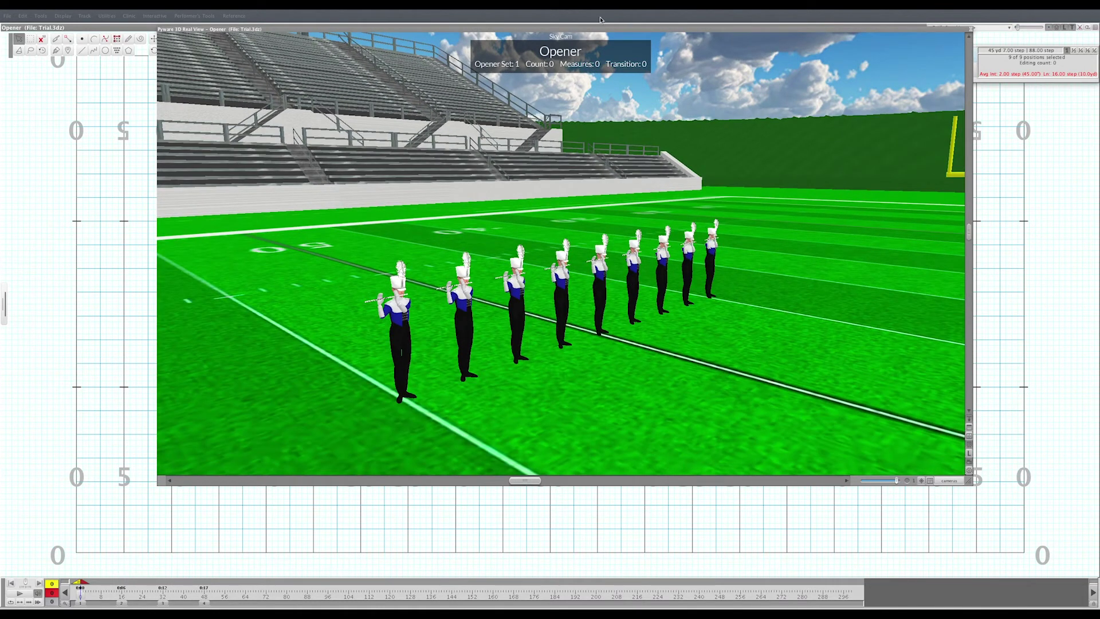
double_click(569, 32)
Label all the performers in sequence starting from F1, incrementing to the end of the line
left_click(609, 343)
key("ctrl+a")
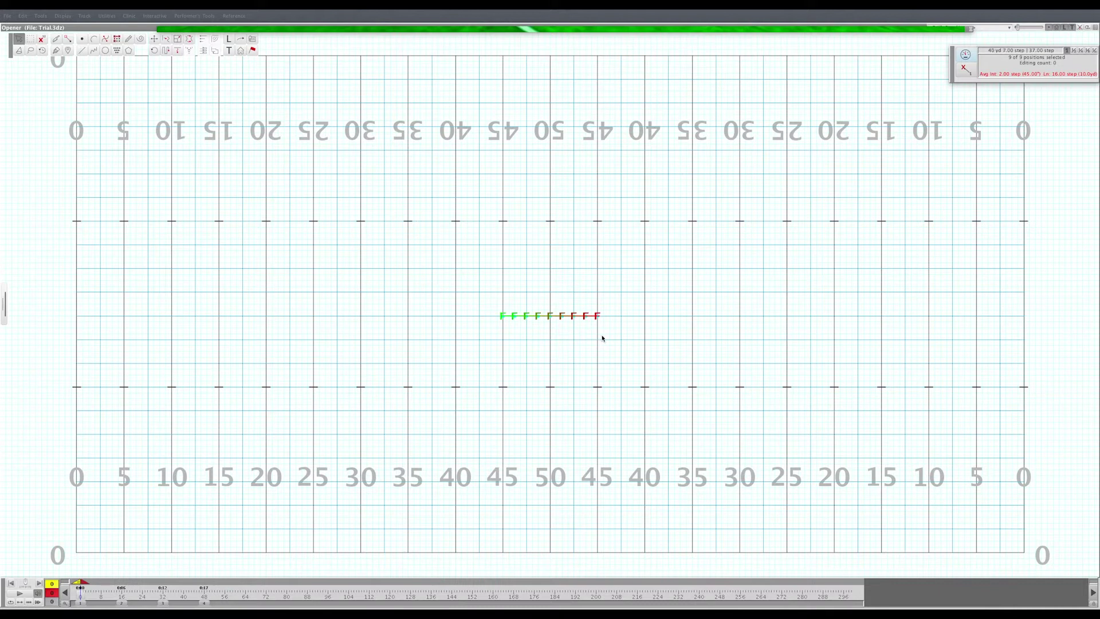
left_click(229, 42)
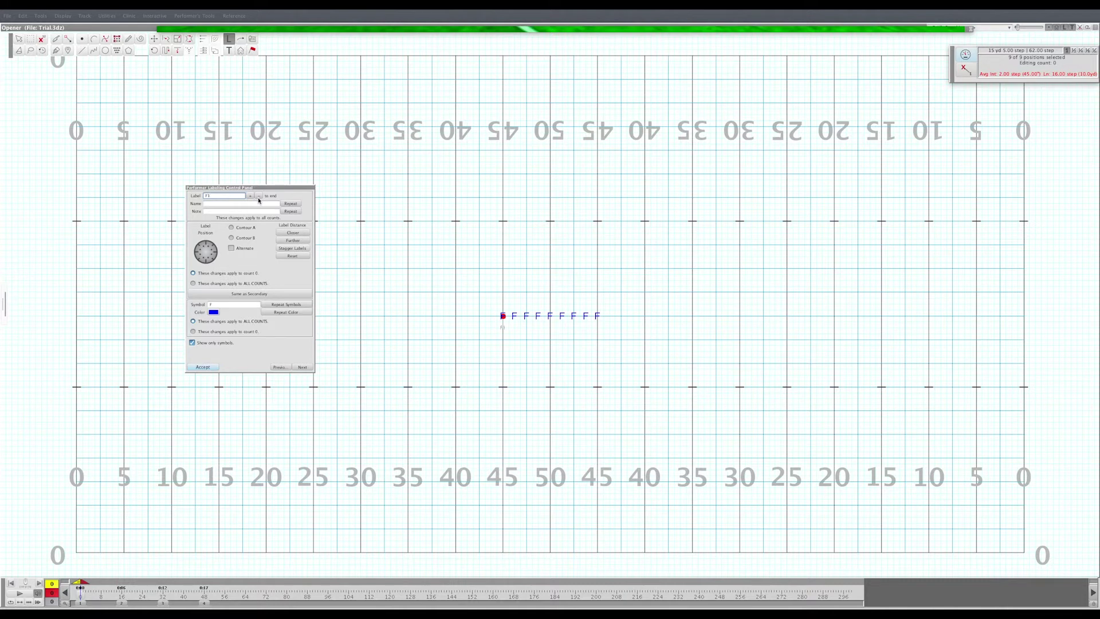
left_click(250, 196)
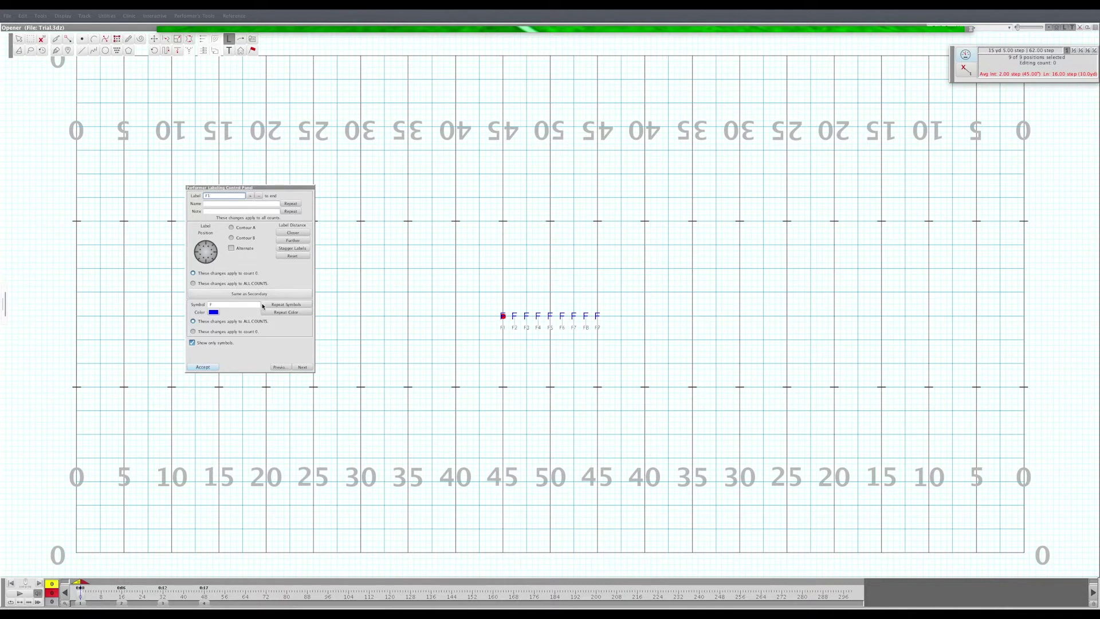
Change the performers' symbol to s, repeat it across the whole selection and accept the labelling changes
double_click(241, 304)
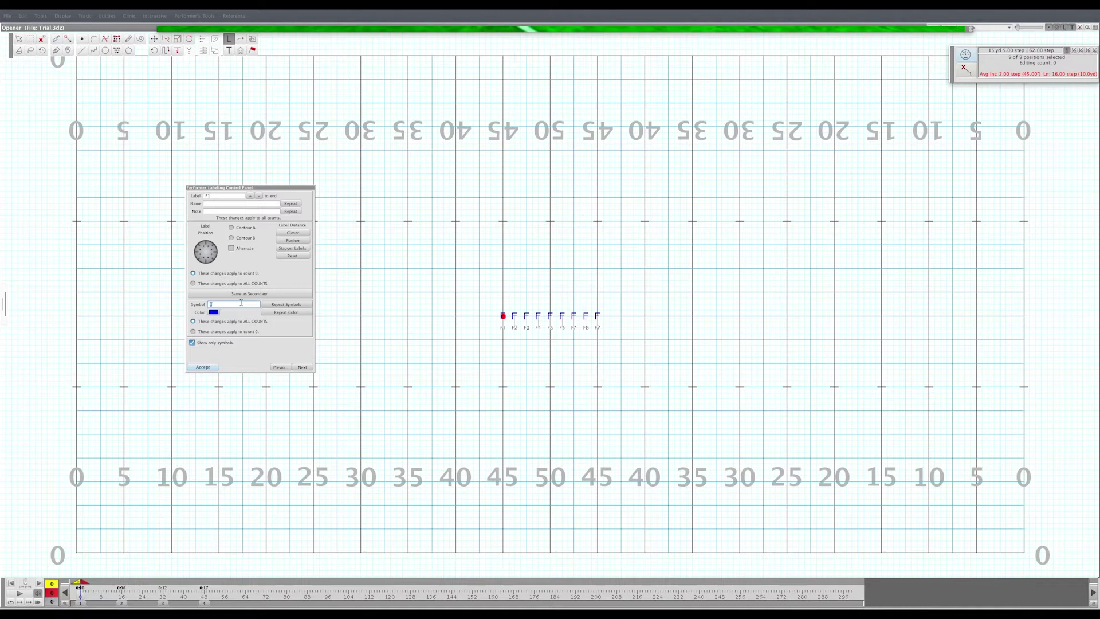
type("s")
left_click(274, 305)
left_click(204, 368)
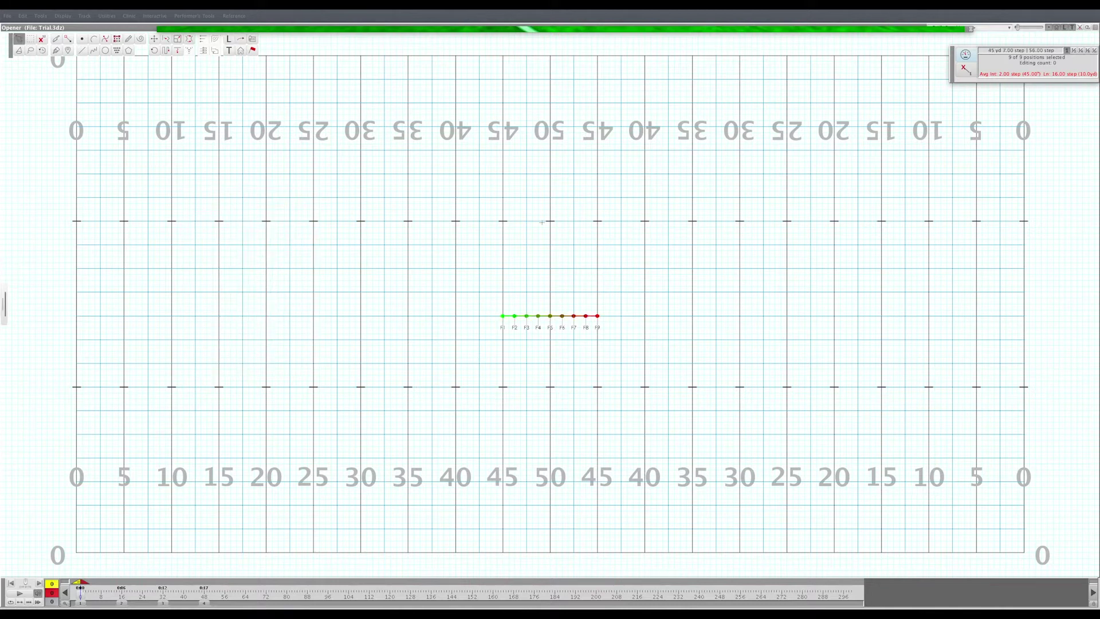
Deselect the performers, check their equipment in the 3D view and return to the grid
left_click(560, 106)
double_click(540, 29)
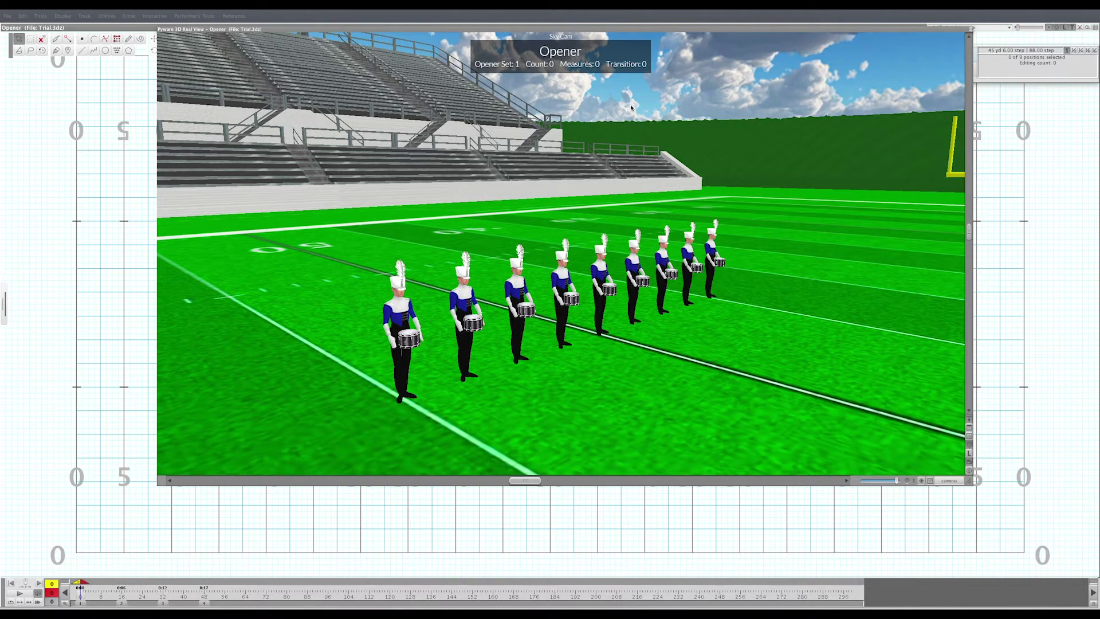
double_click(558, 31)
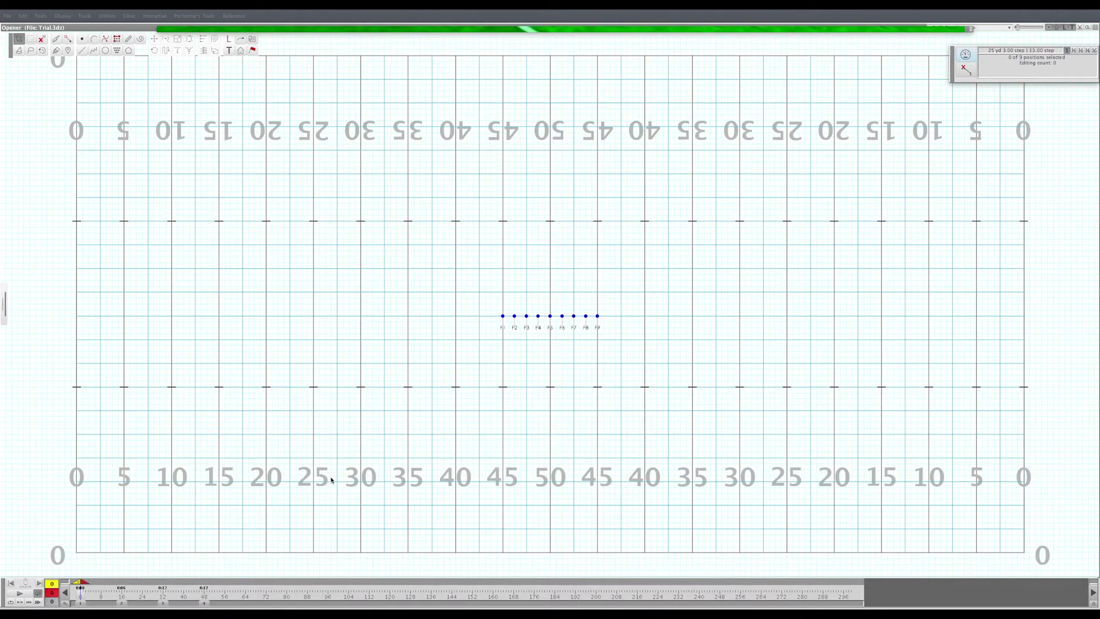
Review the Uniform & Equipment settings of the whole performer line in the Visuals Editor, then close it and deselect
left_click(253, 51)
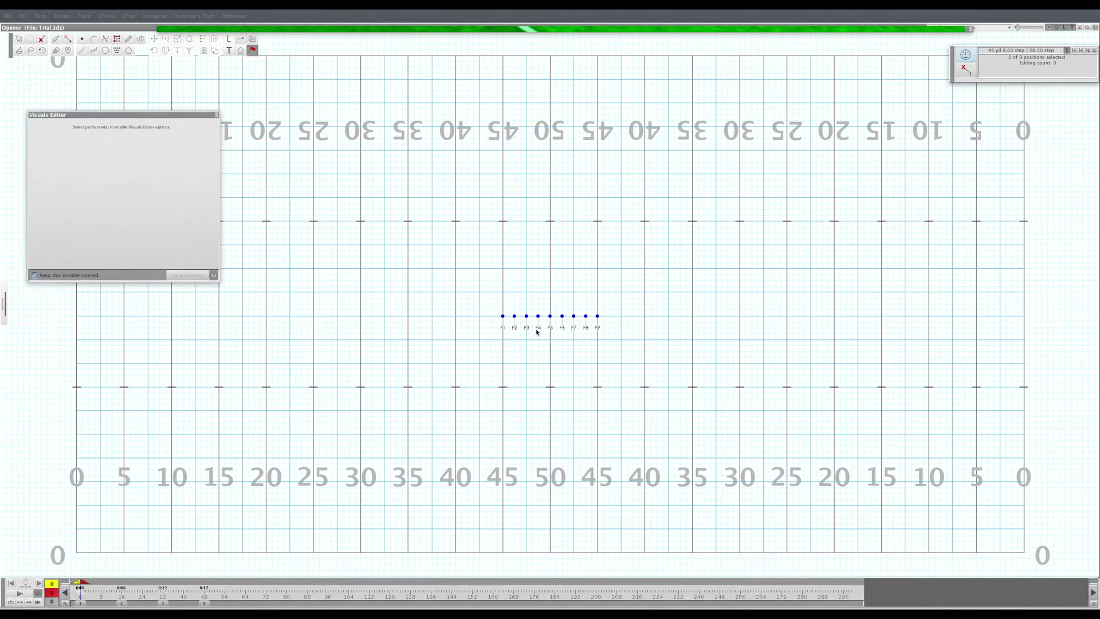
left_click(20, 39)
left_click_drag(509, 289, 570, 336)
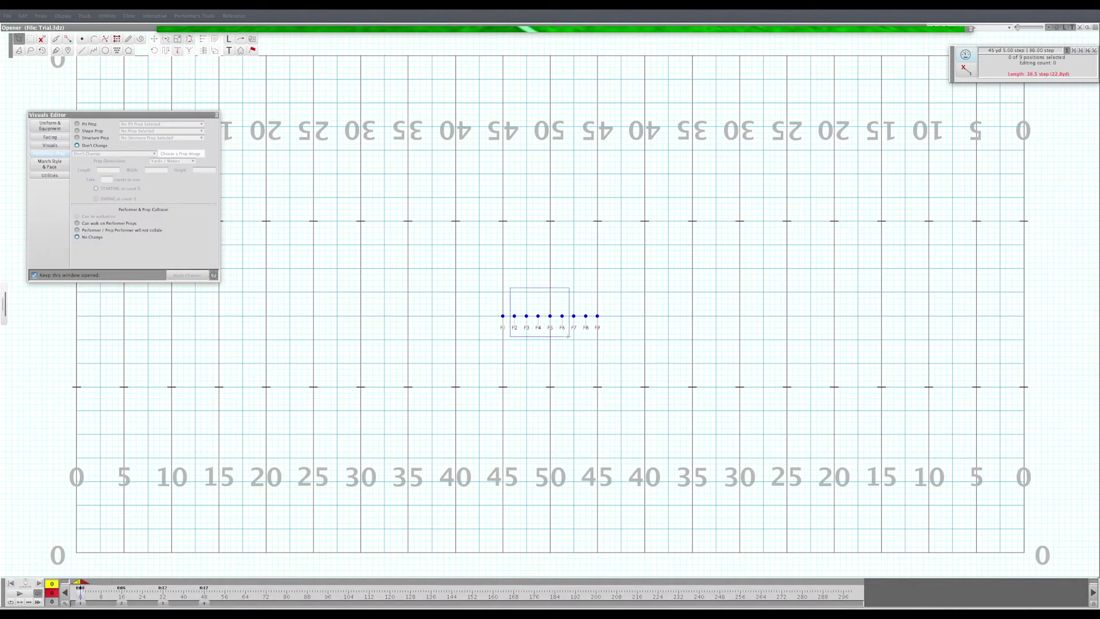
left_click(62, 130)
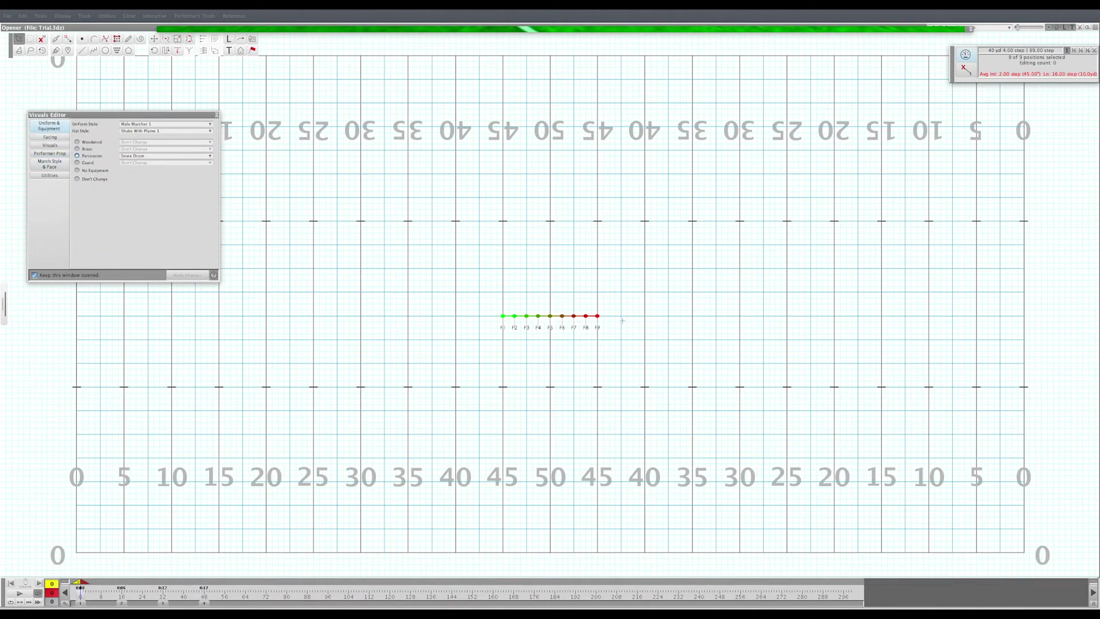
left_click(217, 115)
left_click(486, 406)
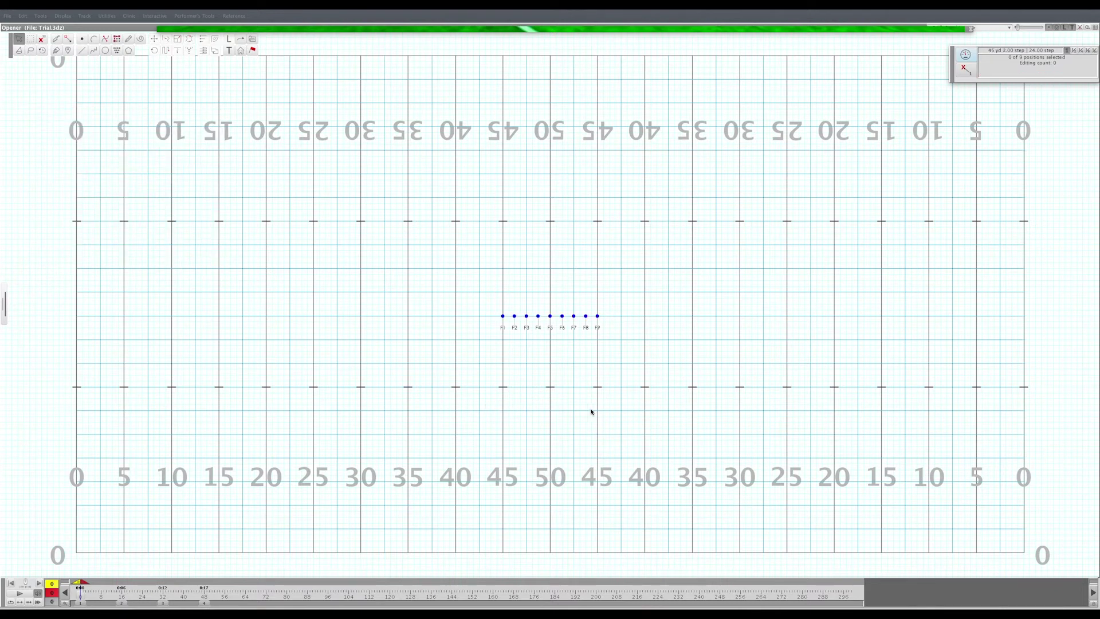
At set 4, count 48, change the equipment of all performers to the Flute woodwind in the Visuals Editor
left_click(206, 603)
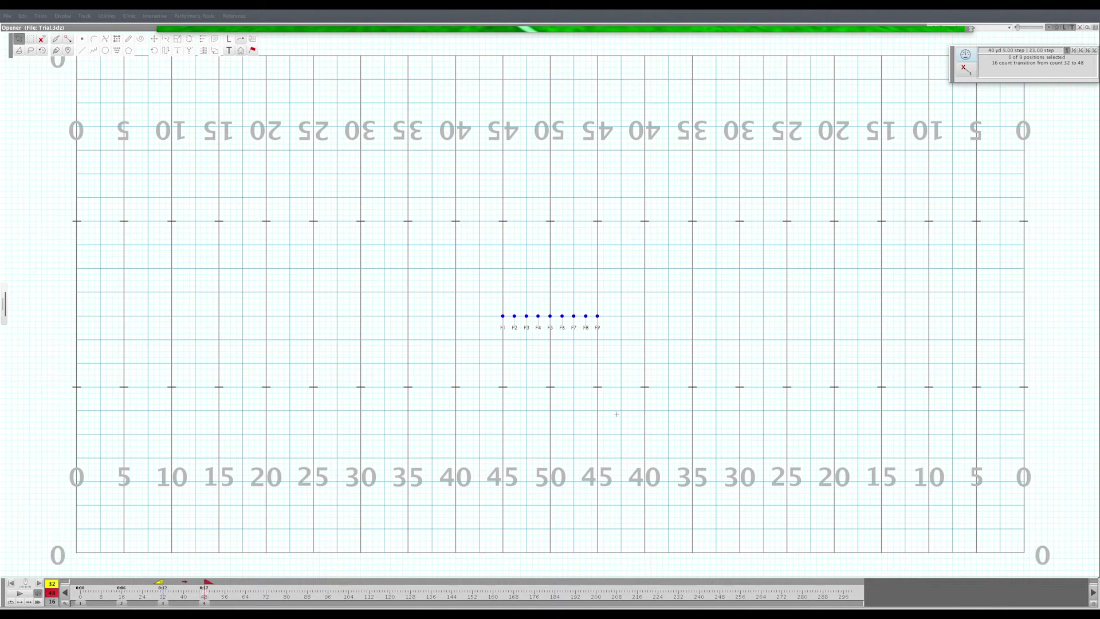
key("ctrl+a")
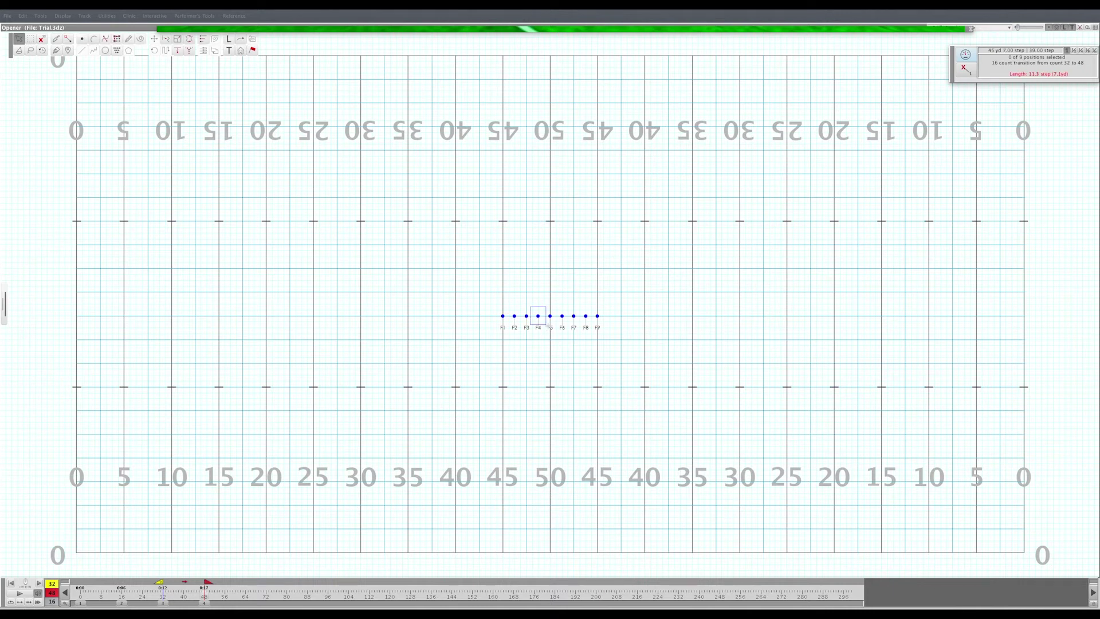
left_click(253, 50)
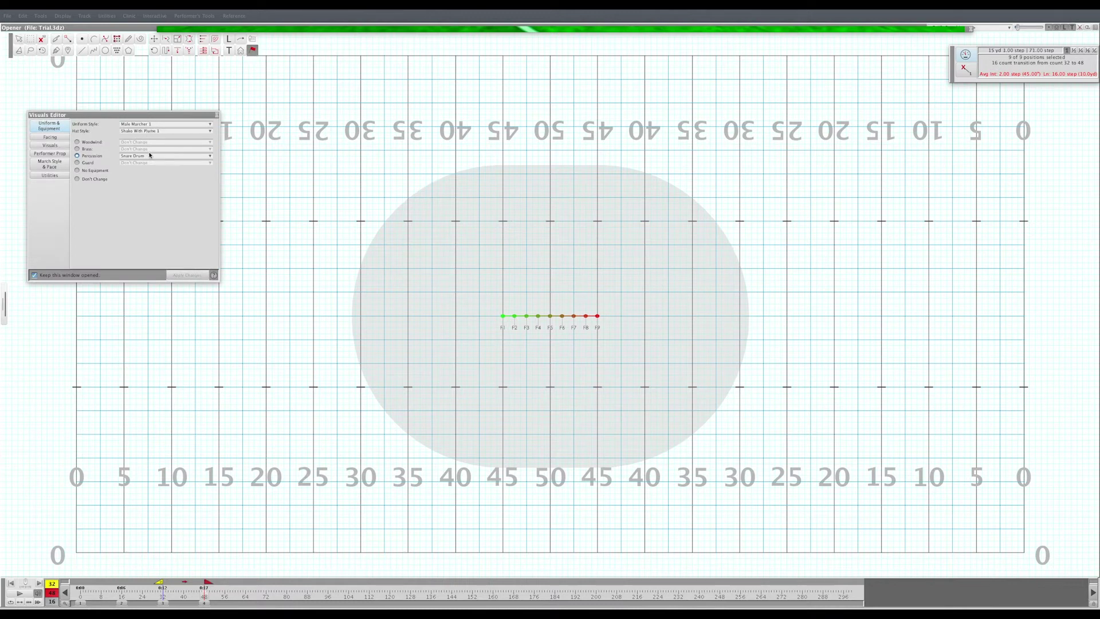
left_click(102, 141)
left_click(133, 143)
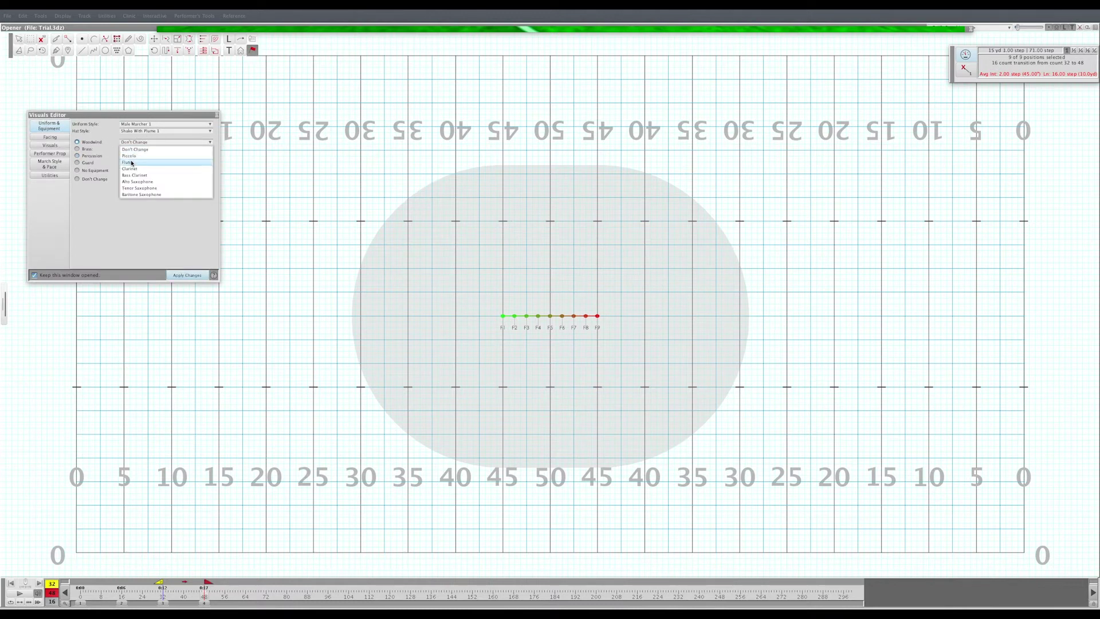
left_click(147, 164)
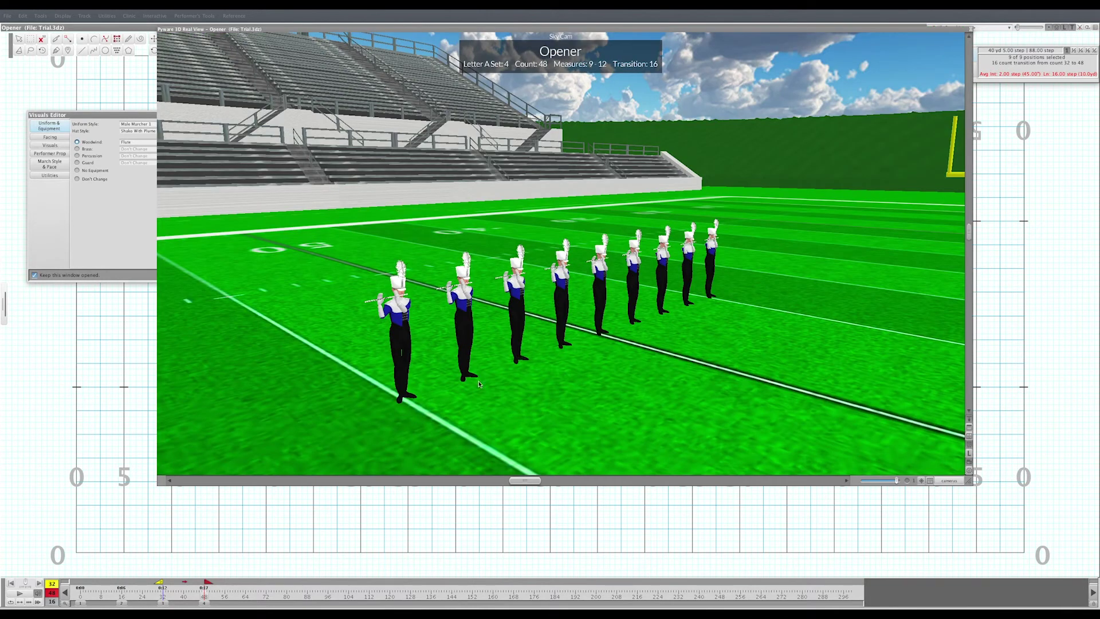
Go back to set 1, count 0, and apply the Flute woodwind as the equipment of all selected performers
left_click(81, 604)
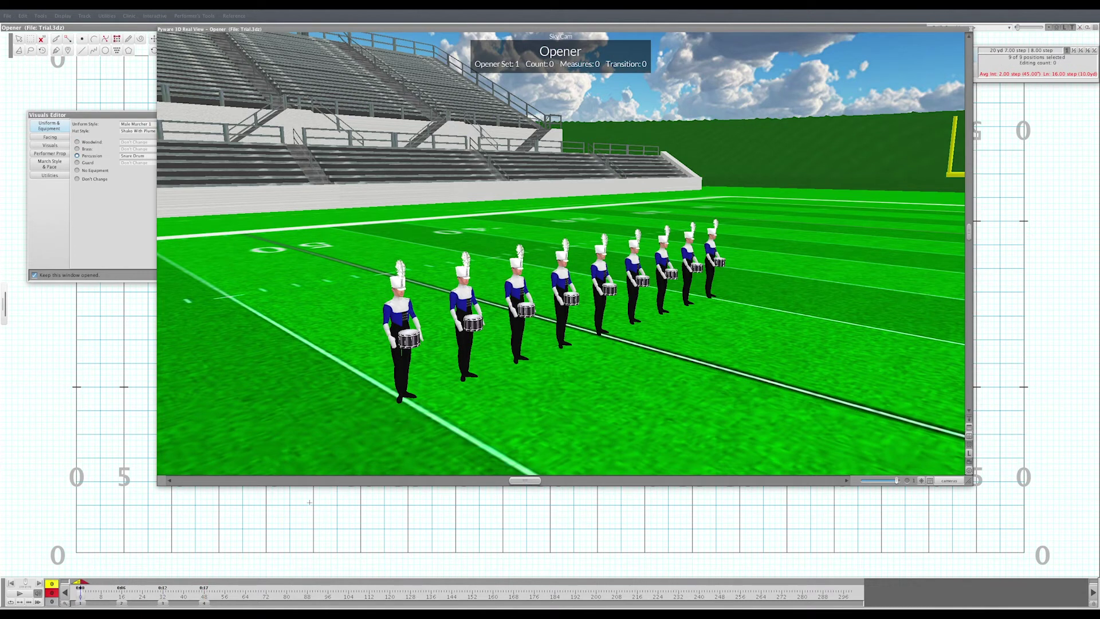
double_click(416, 31)
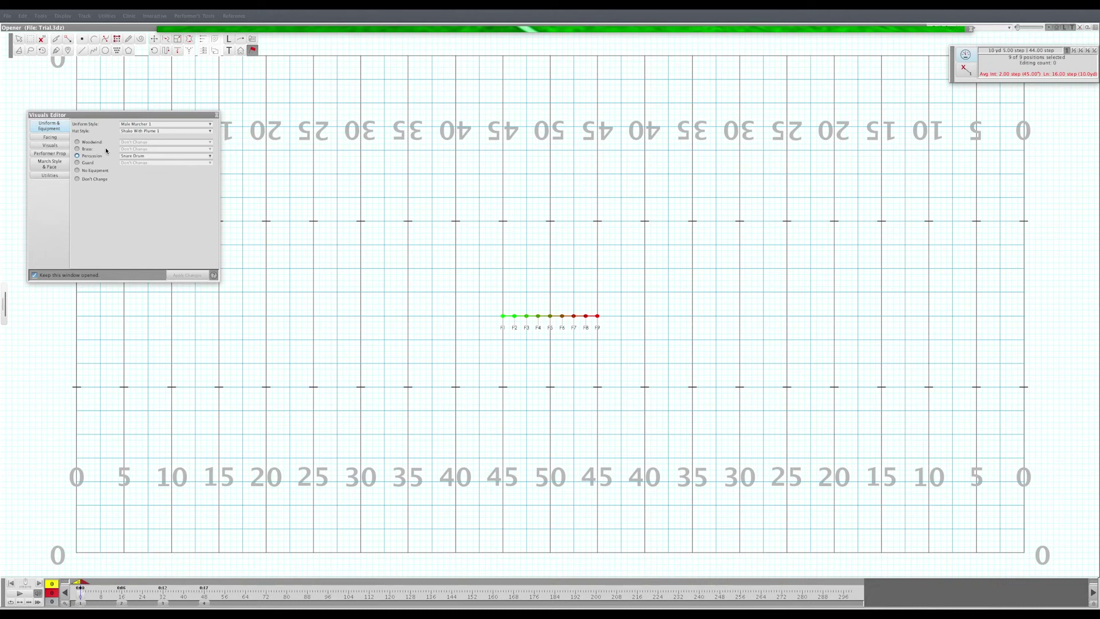
left_click(138, 142)
left_click(137, 176)
left_click(182, 273)
Check the performers in the 3D view from count 0 to 47, return to the grid and go to set 4
left_click(375, 28)
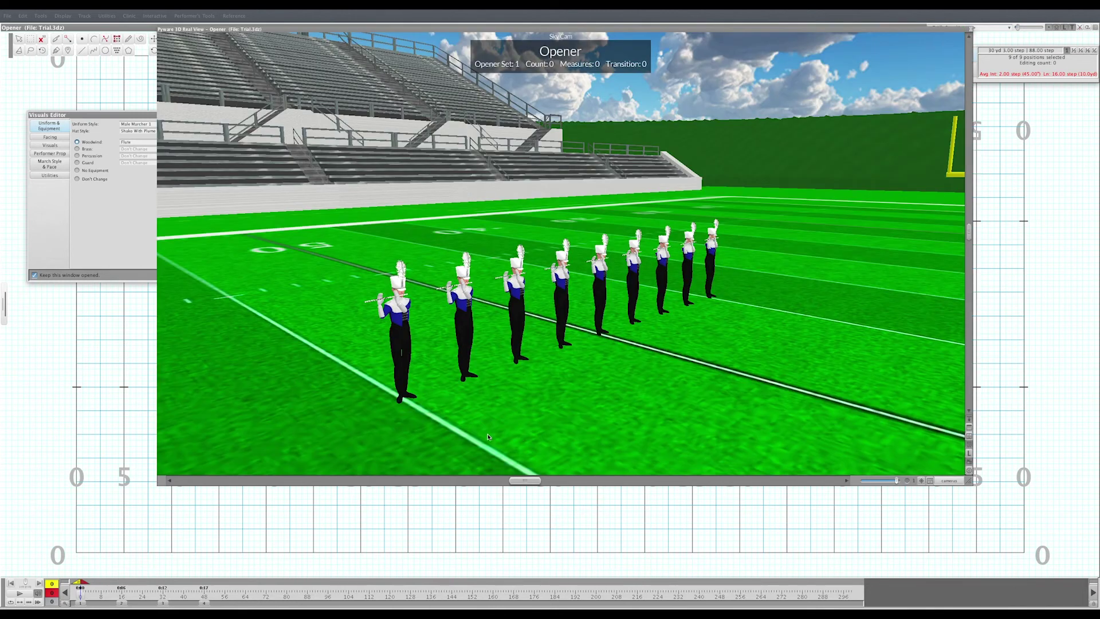
left_click_drag(85, 583, 205, 582)
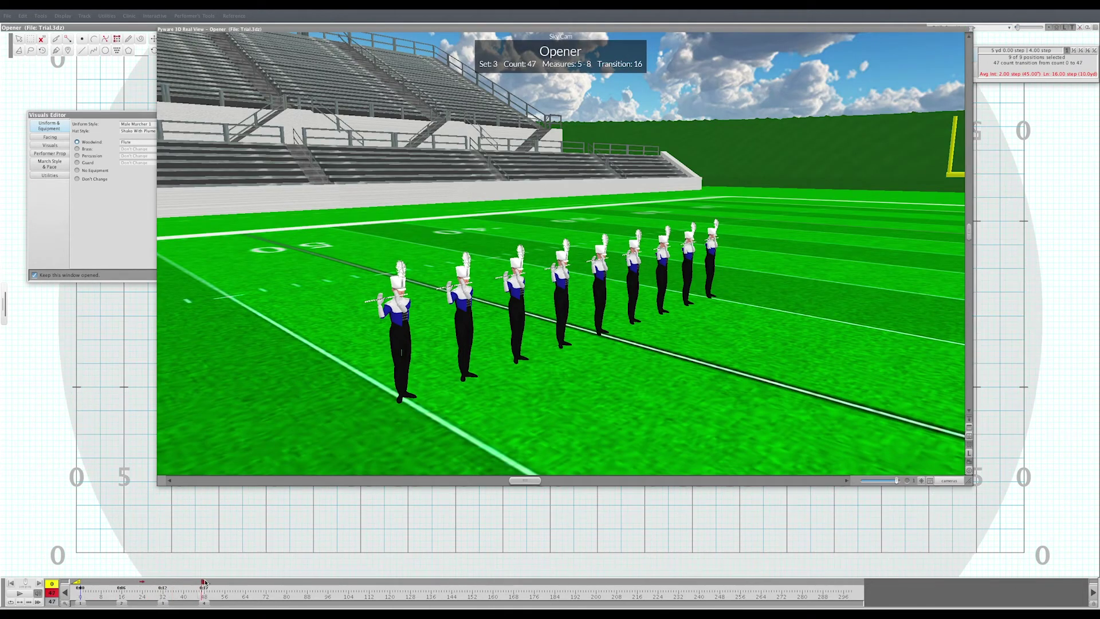
left_click(80, 603)
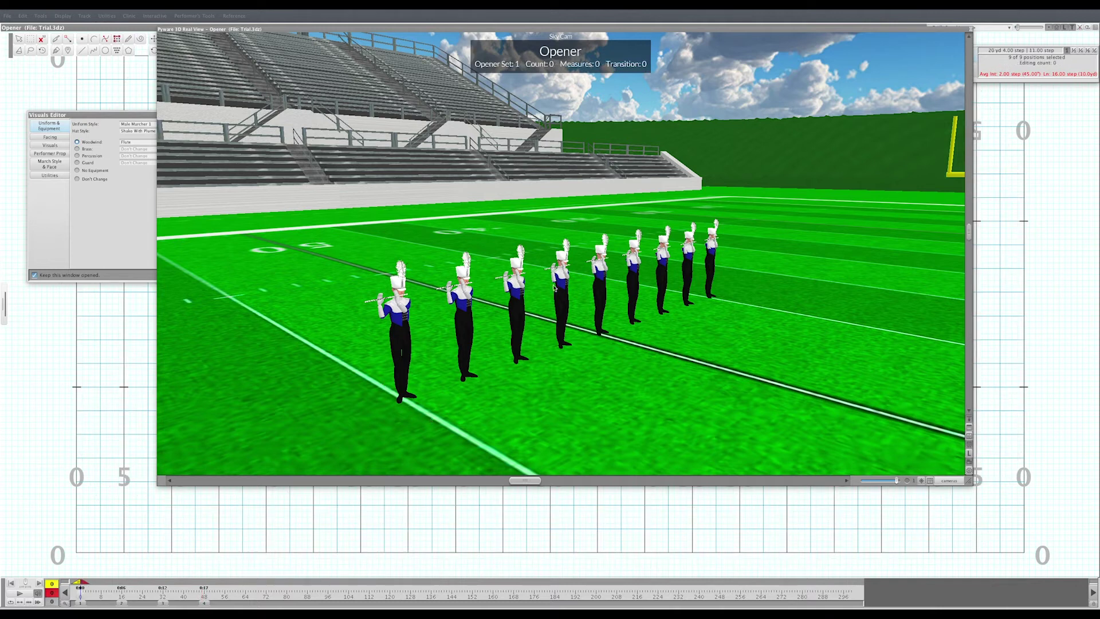
double_click(516, 30)
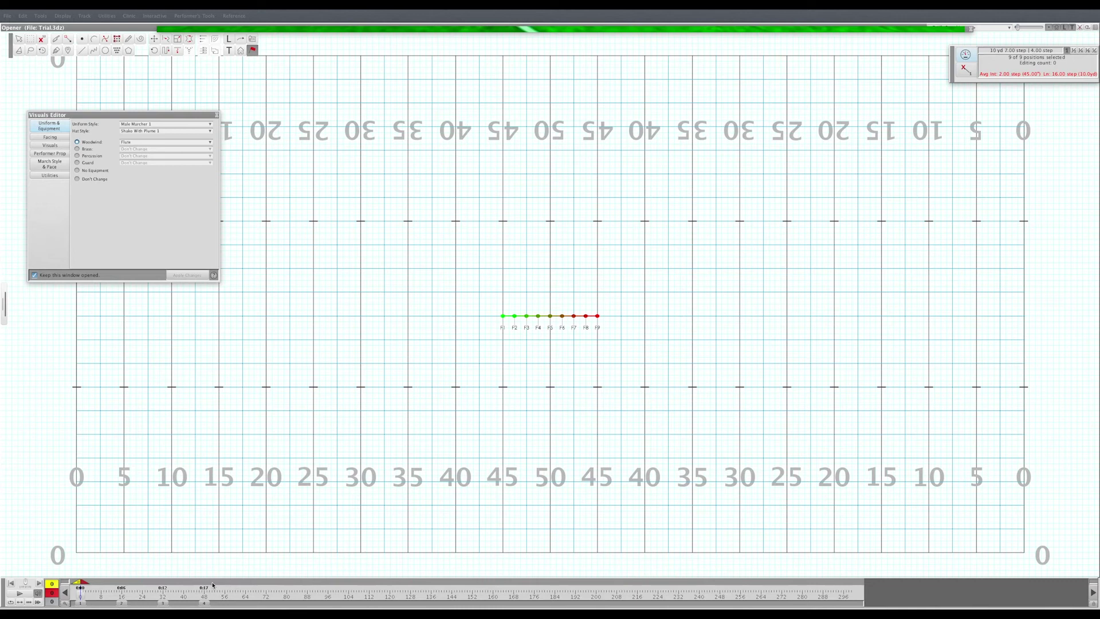
left_click(204, 603)
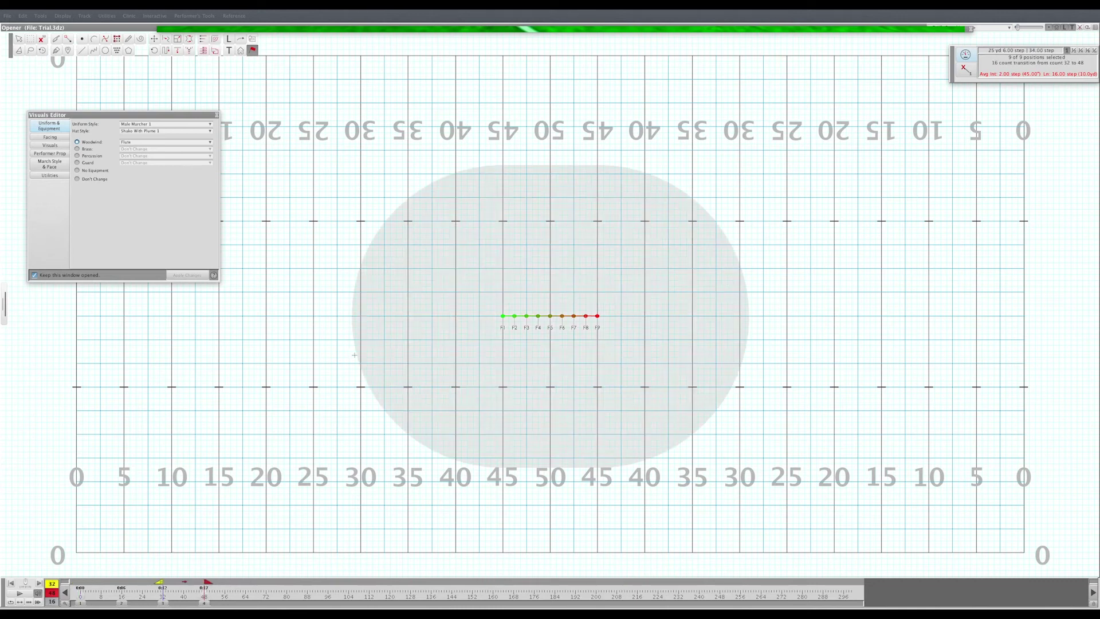
Show the 3D view and apply the Sling Snare Drum percussion as the equipment of all selected performers at set 4, count 48
double_click(507, 30)
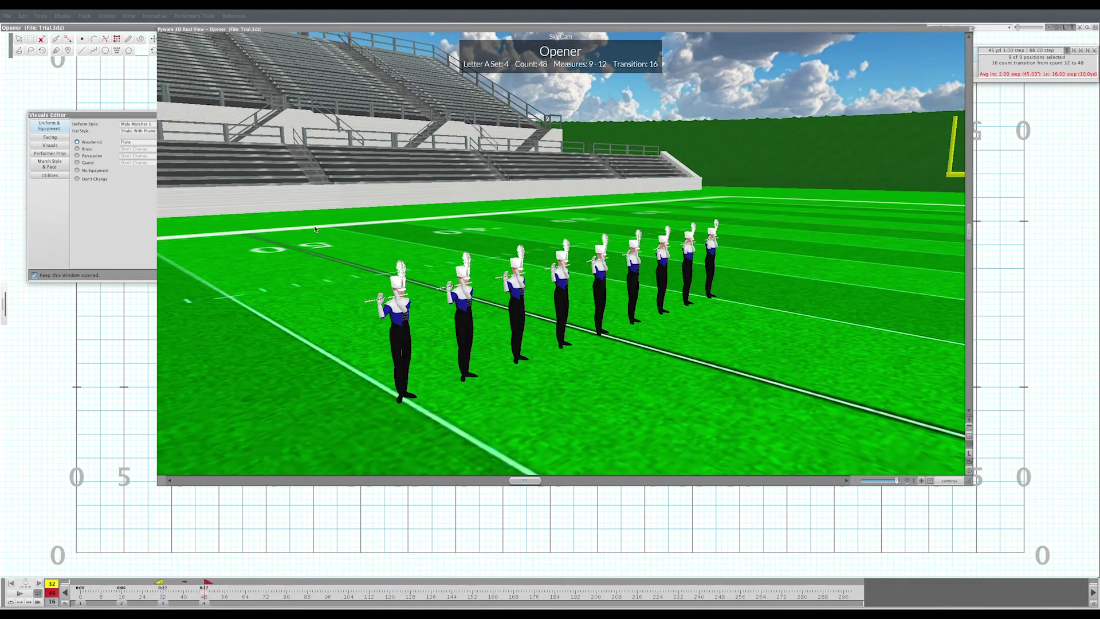
left_click(130, 146)
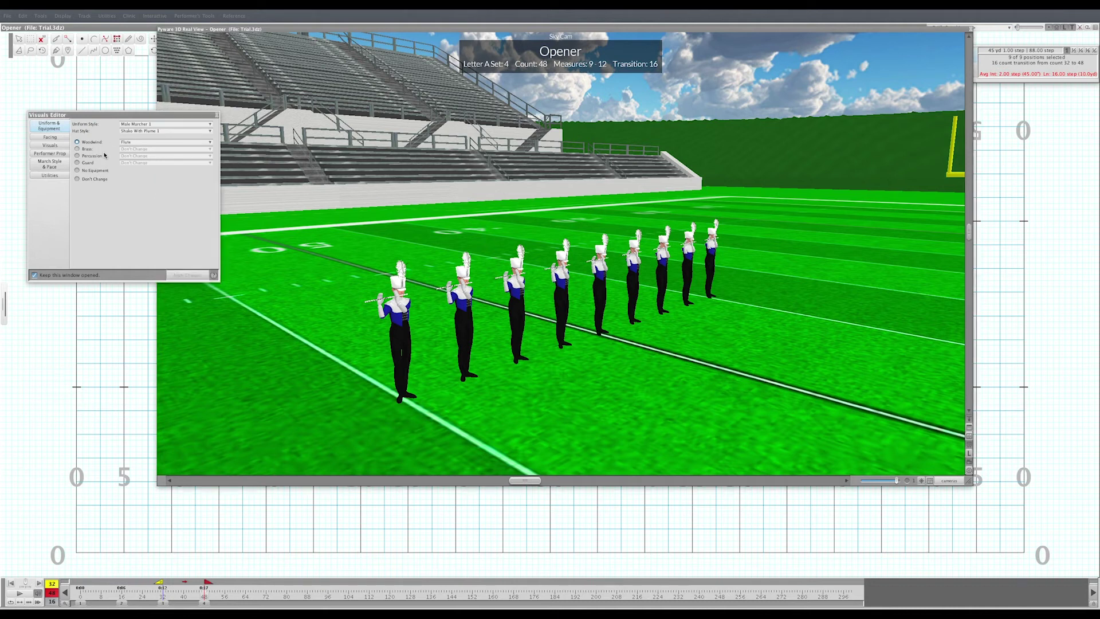
left_click(106, 155)
left_click(143, 156)
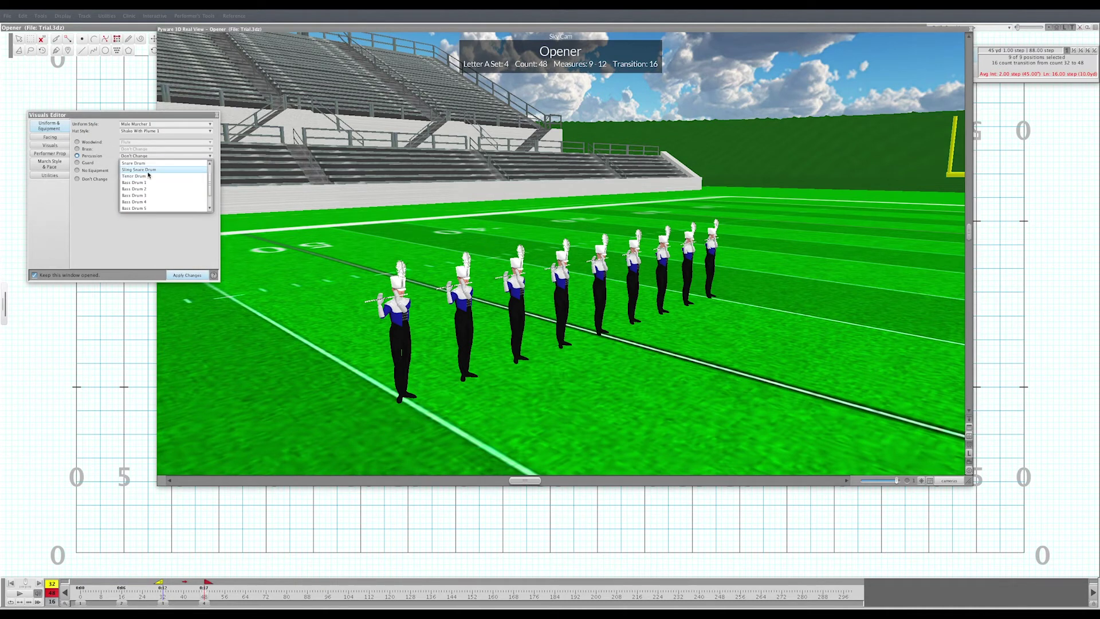
left_click(148, 170)
left_click(193, 275)
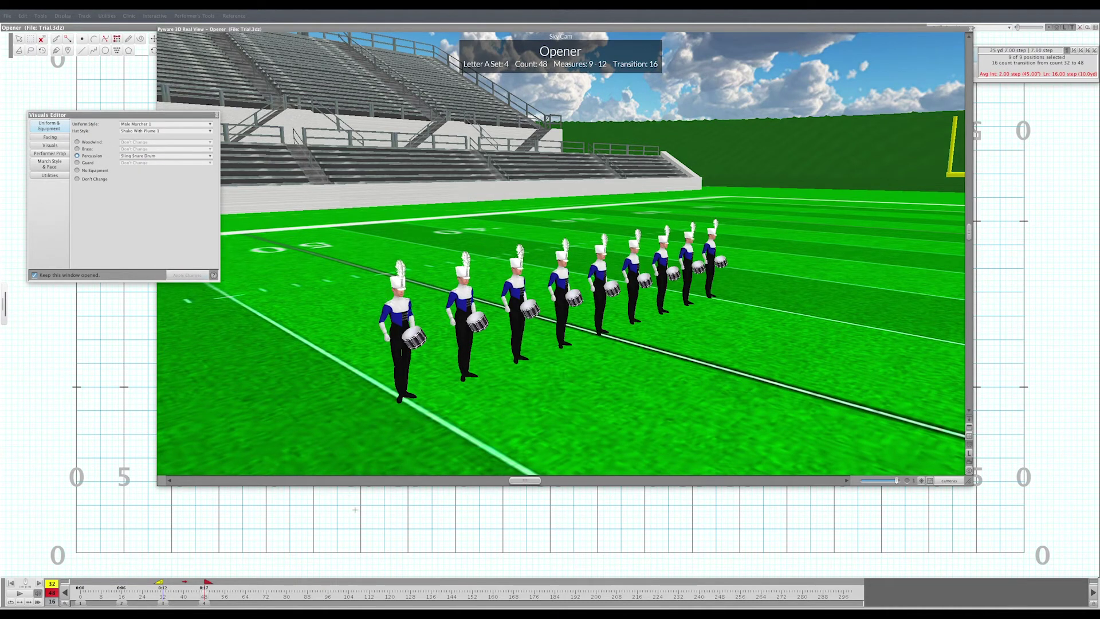
Compare the performers' equipment in the 3D view at sets 1, 3 and 4, then return to set 1, count 0
left_click(81, 596)
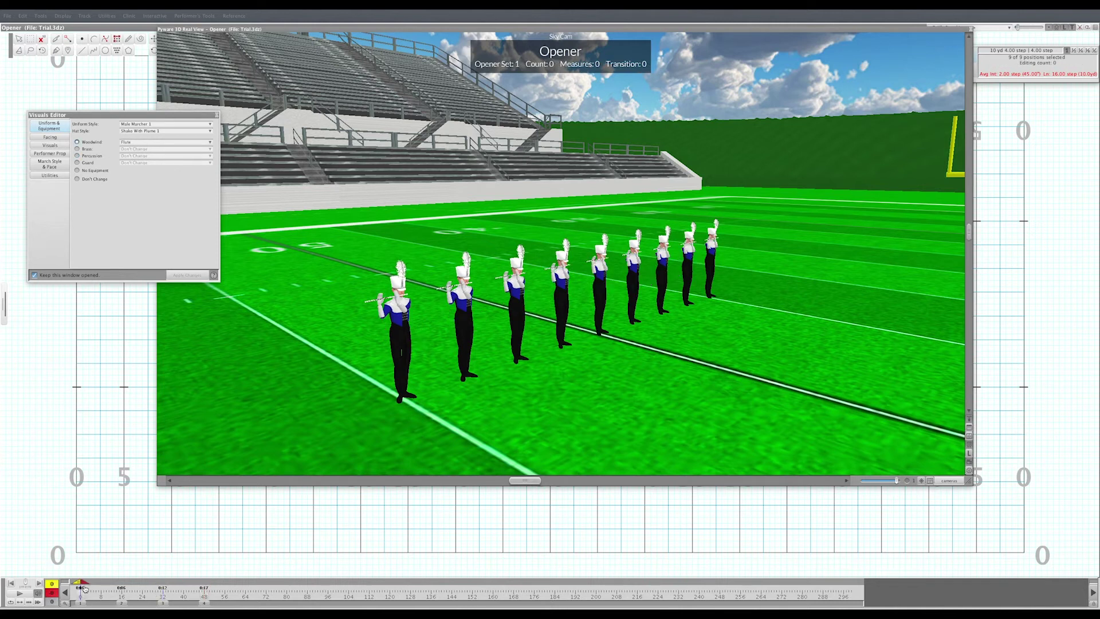
left_click(163, 604)
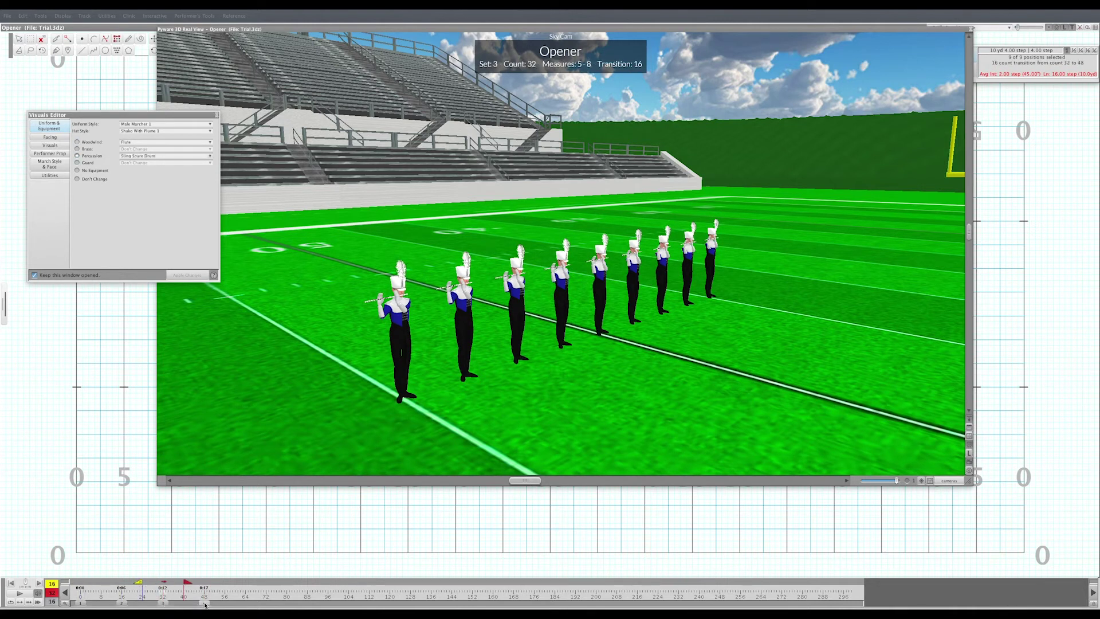
left_click(205, 605)
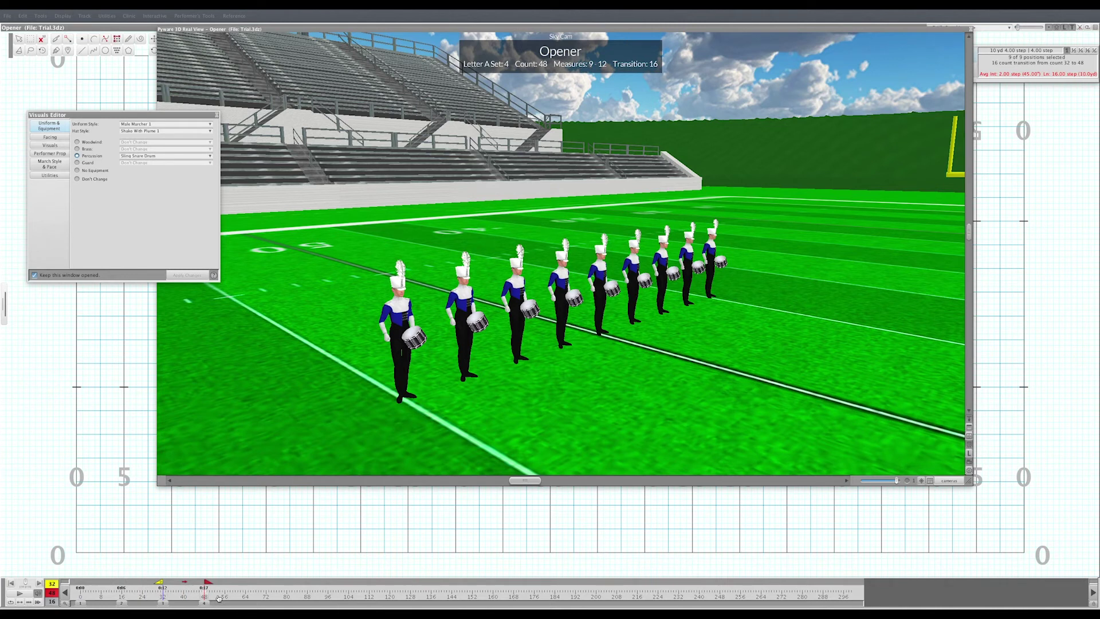
left_click(81, 602)
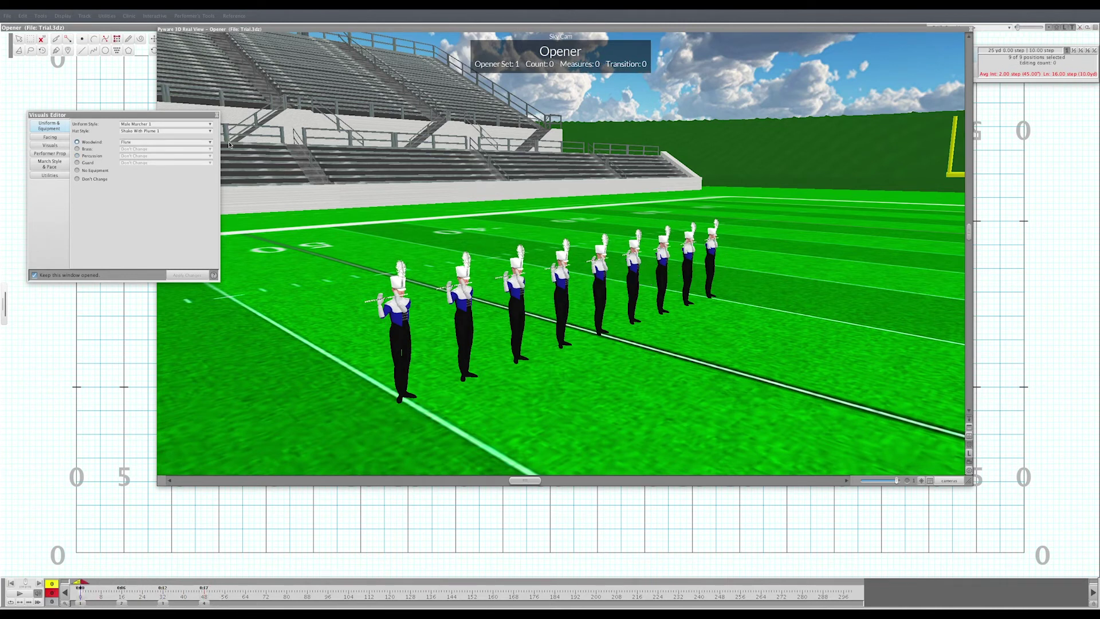
Apply the Female Guard 3 uniform style to all selected performers in the Visuals Editor at set 1
left_click(217, 115)
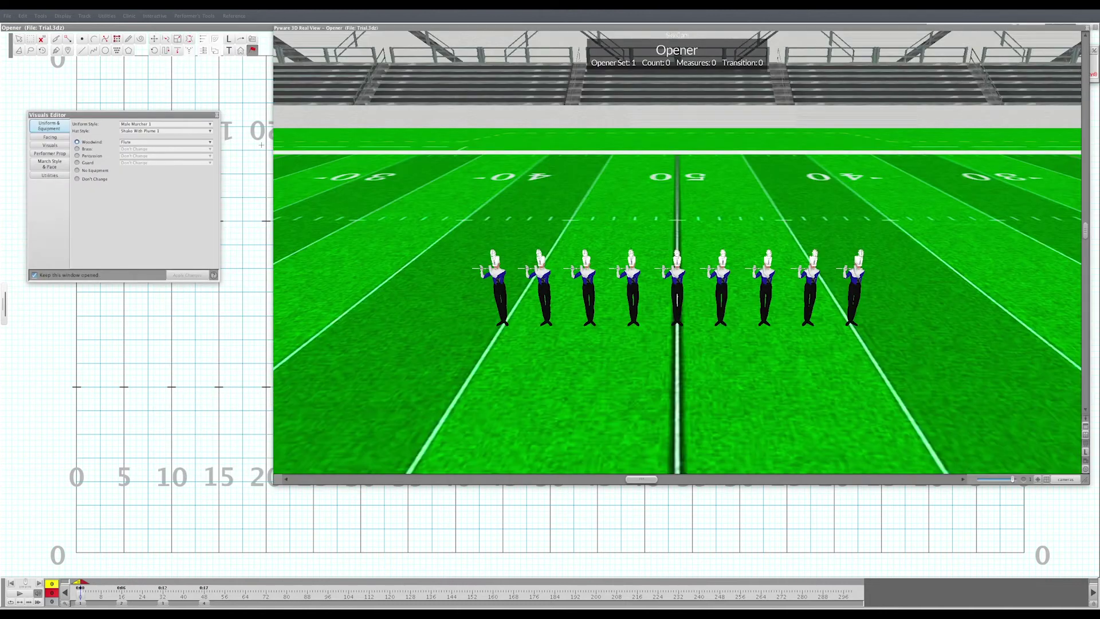
scroll(211, 140, "up", 1)
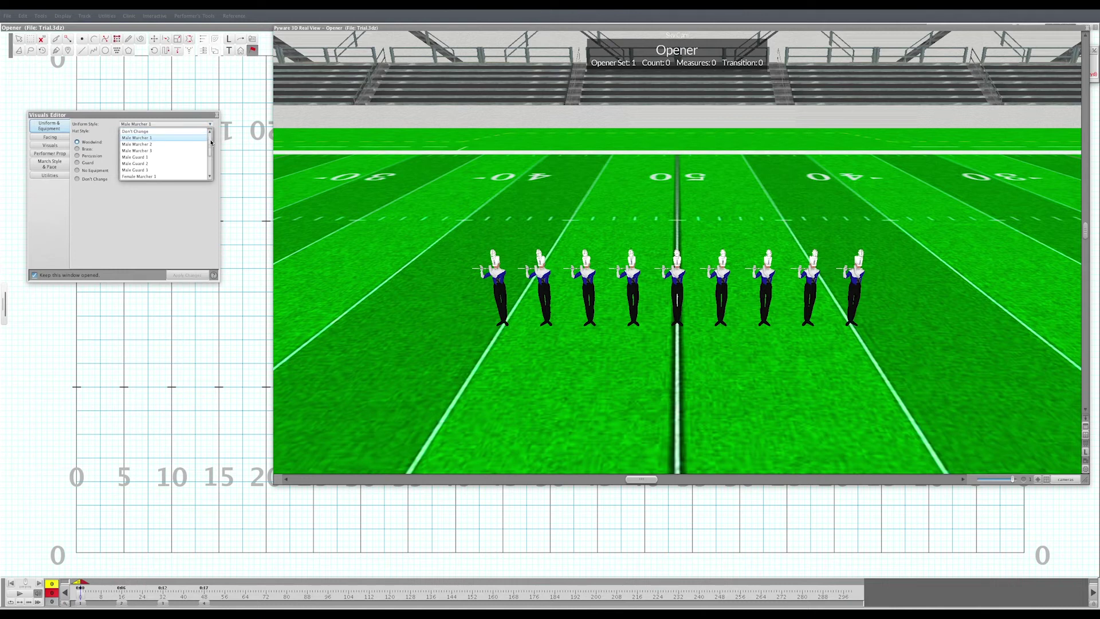
scroll(211, 146, "down", 2)
scroll(210, 151, "down", 3)
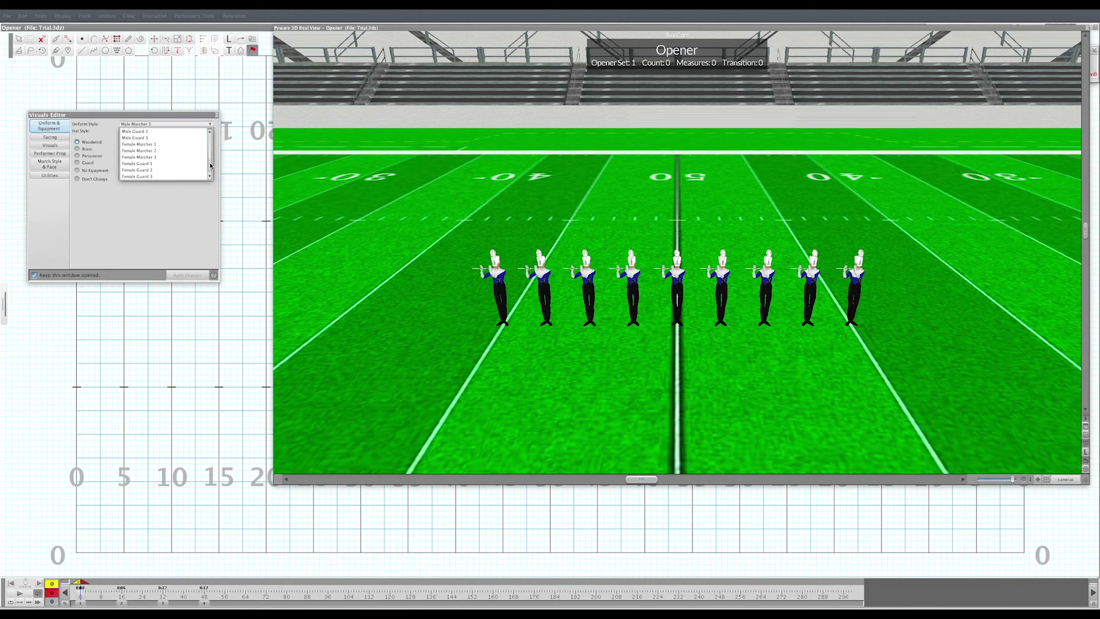
left_click(161, 177)
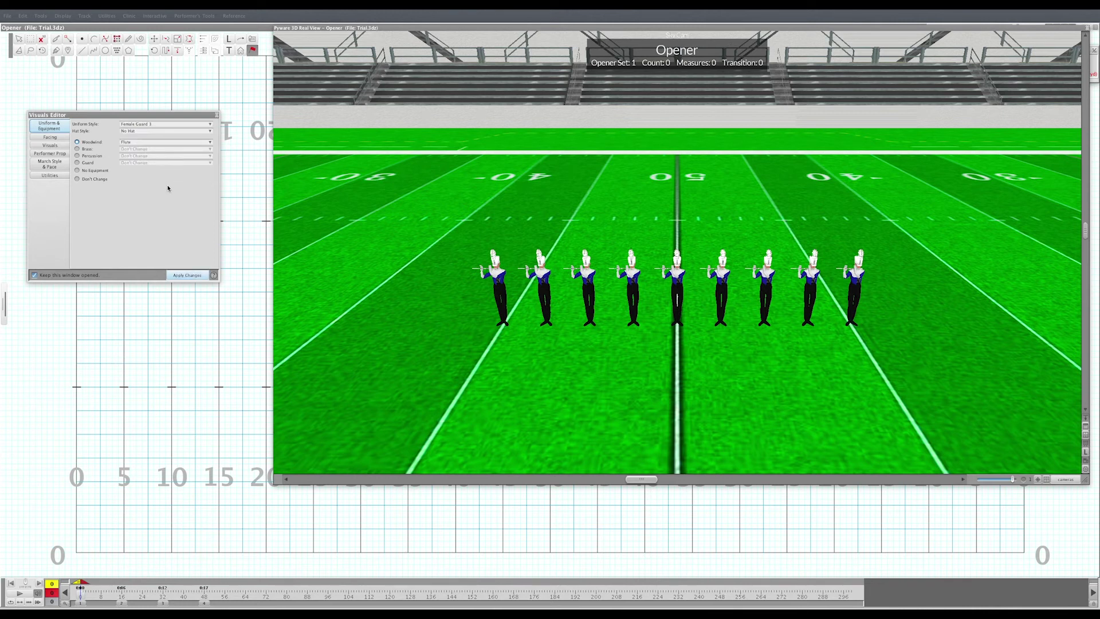
left_click(176, 278)
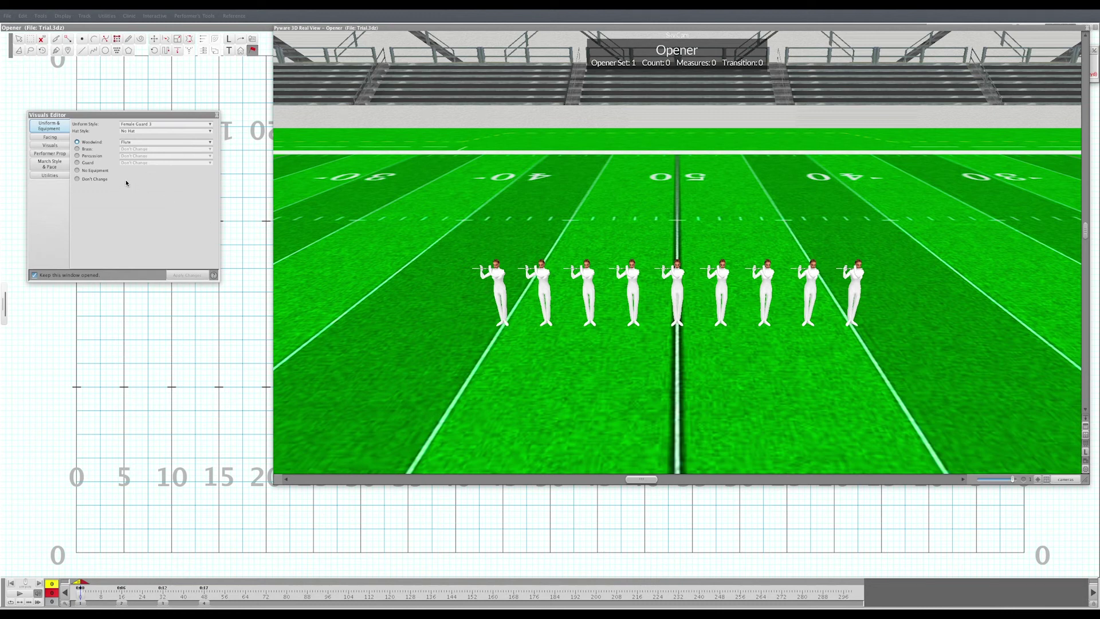
Apply the guard equipment Flag 1 to all selected performers at set 1, count 0
left_click(89, 164)
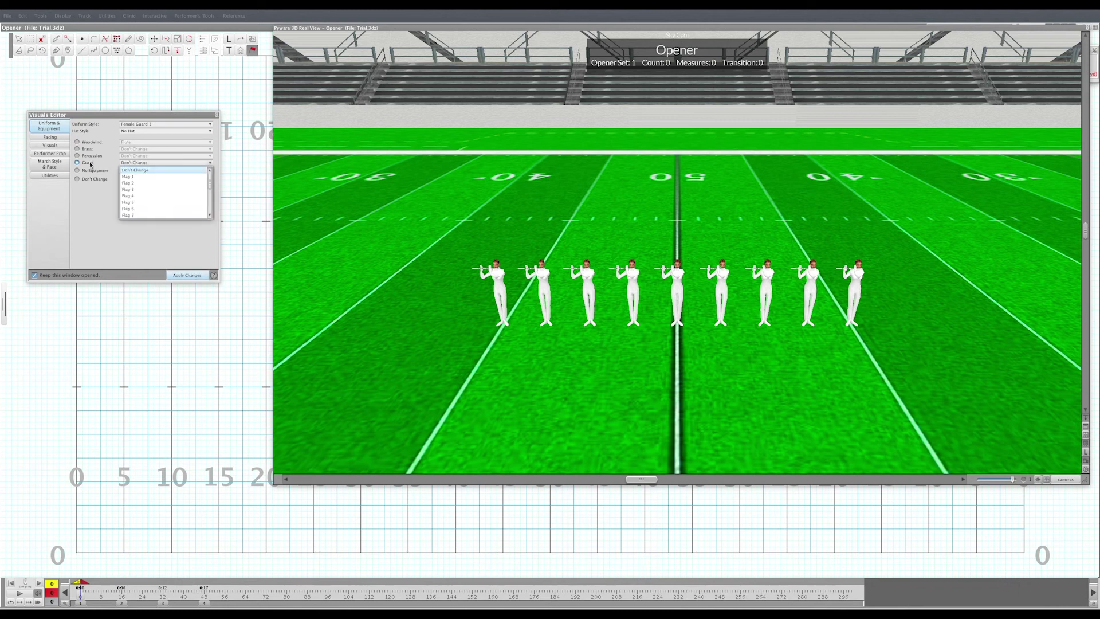
left_click(150, 177)
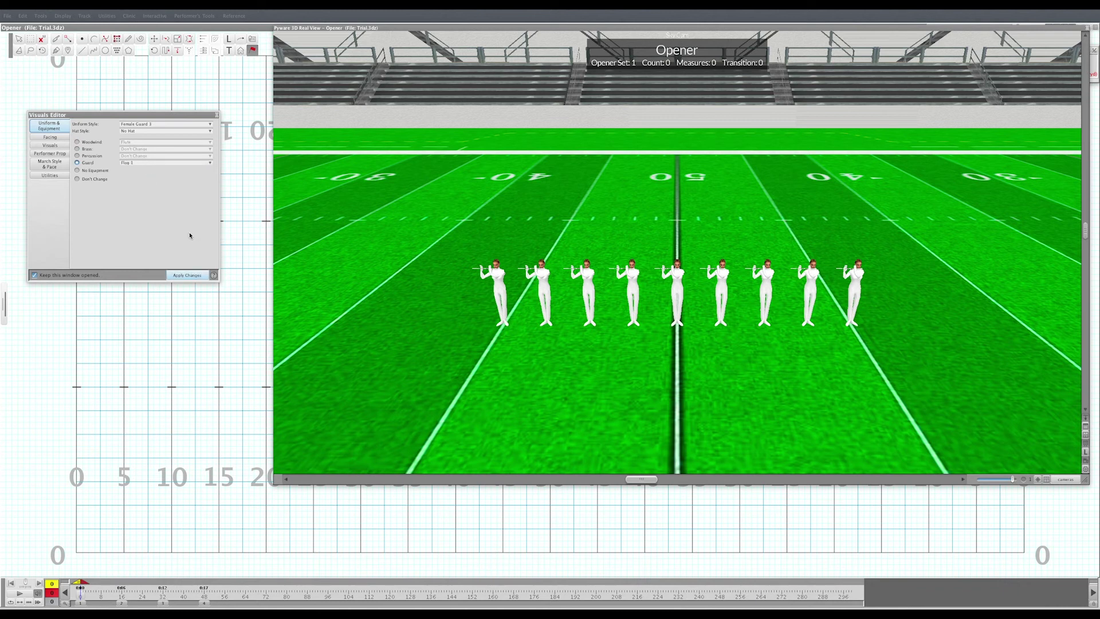
left_click(188, 275)
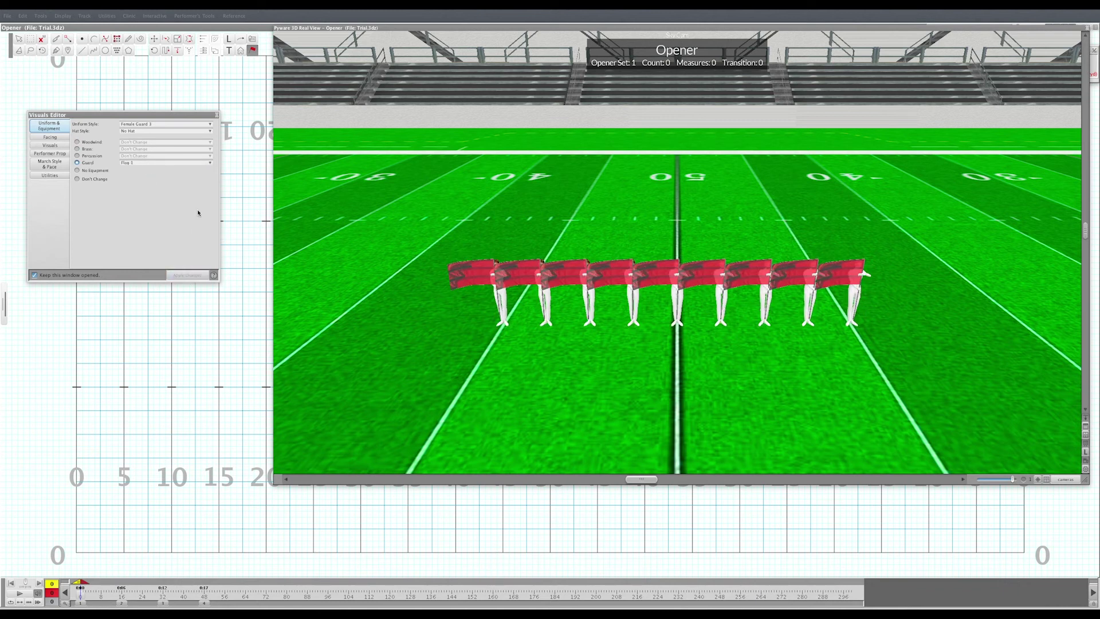
Apply No Equipment to all selected performers at set 1, count 0, and scrub the drill to about count 17
left_click(100, 171)
left_click(193, 276)
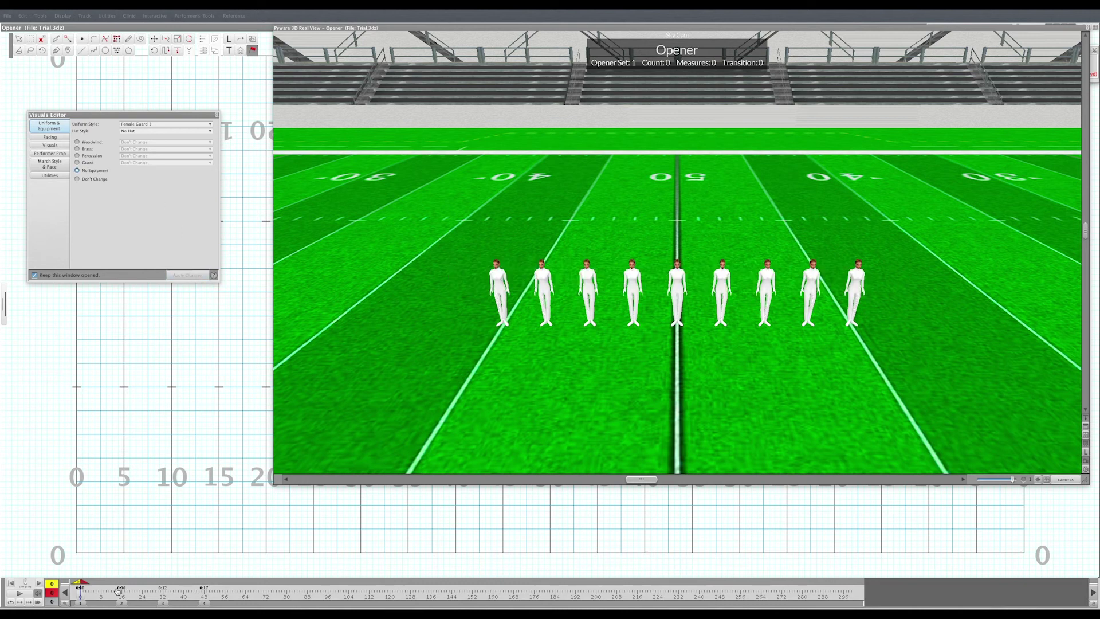
left_click_drag(85, 583, 112, 586)
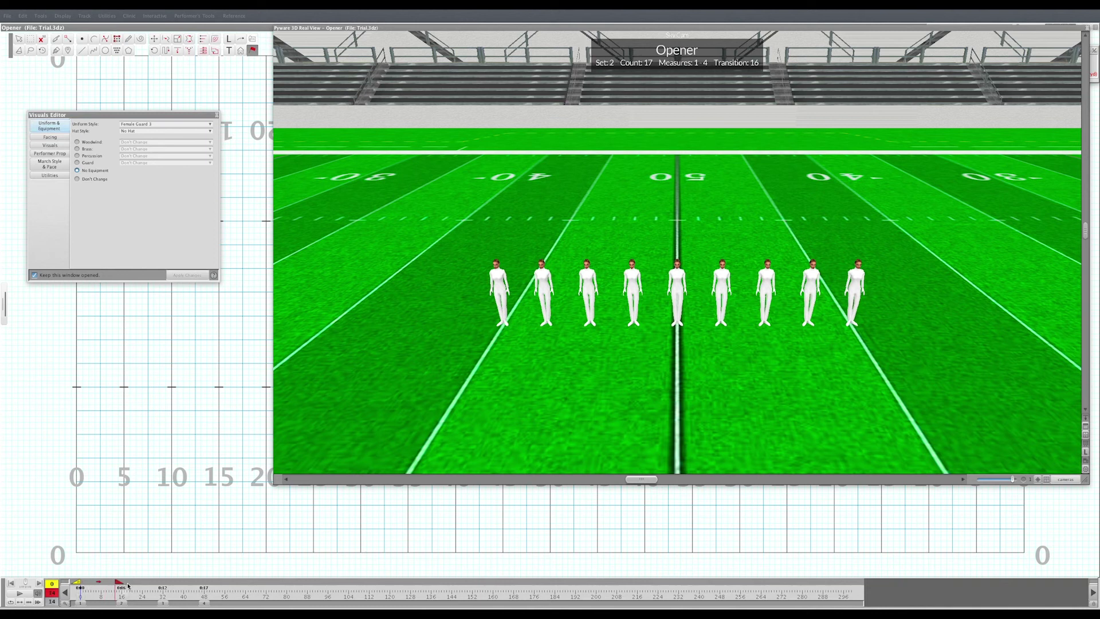
At set 4, count 48, apply the guard equipment Flag 1 to all selected performers
left_click(204, 603)
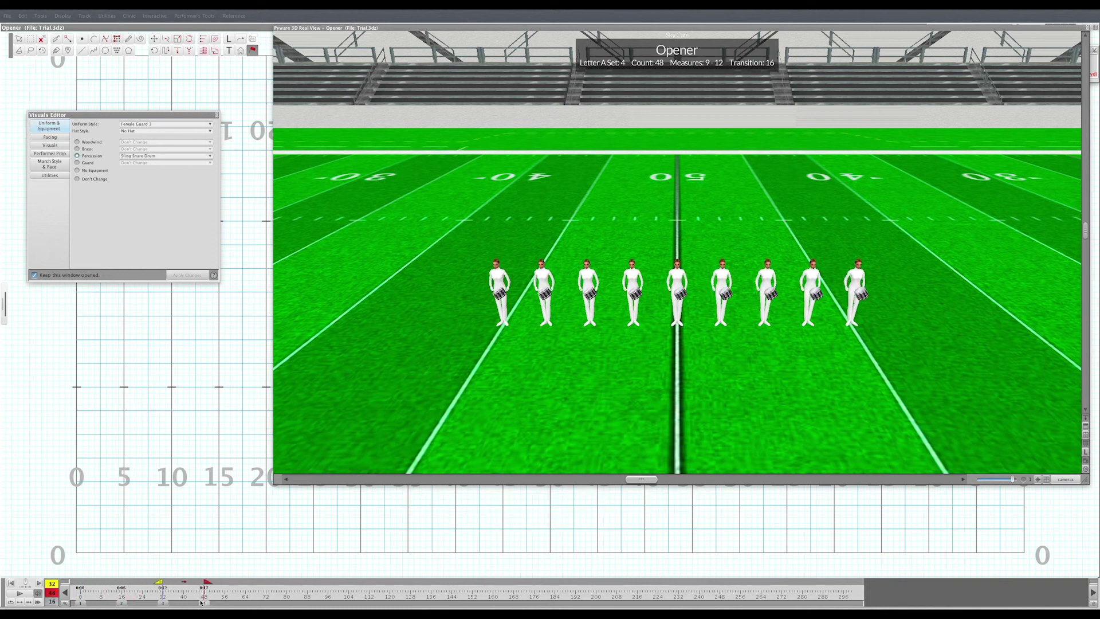
left_click(95, 164)
left_click(138, 176)
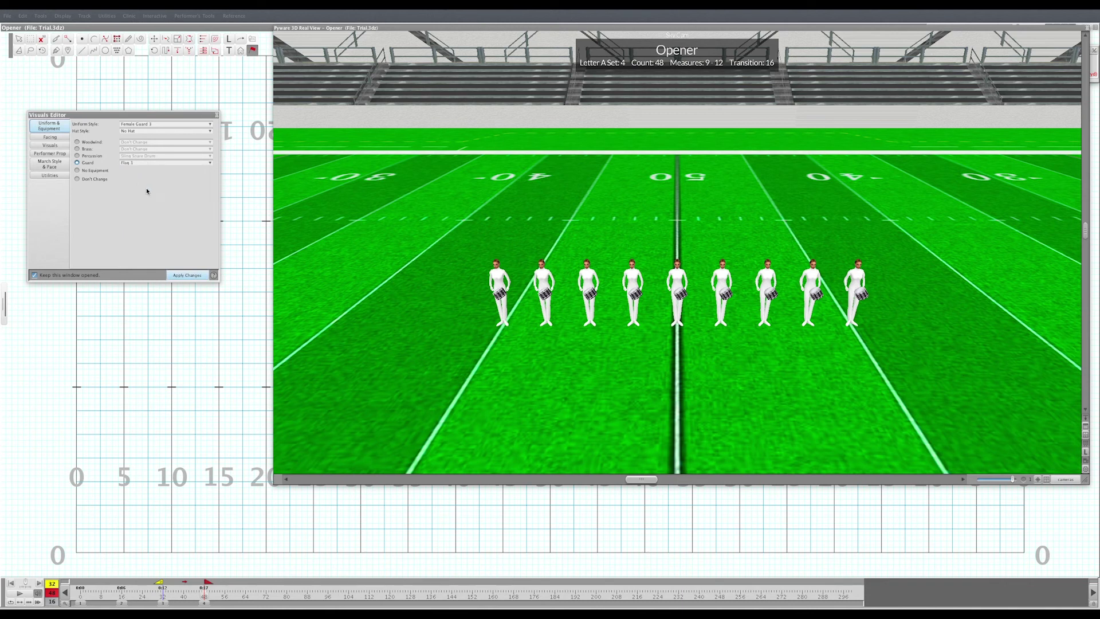
left_click(188, 275)
Check the performers in 3D from set 1 through set 4, view the line from an angle, and return to the drill grid
left_click(81, 603)
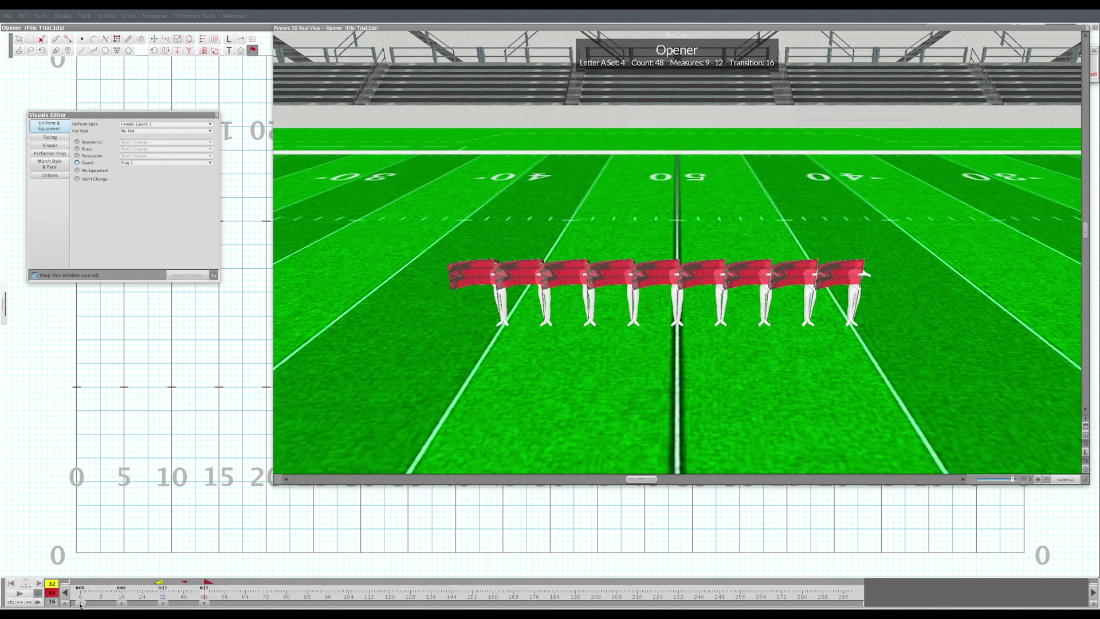
left_click_drag(87, 584, 195, 586)
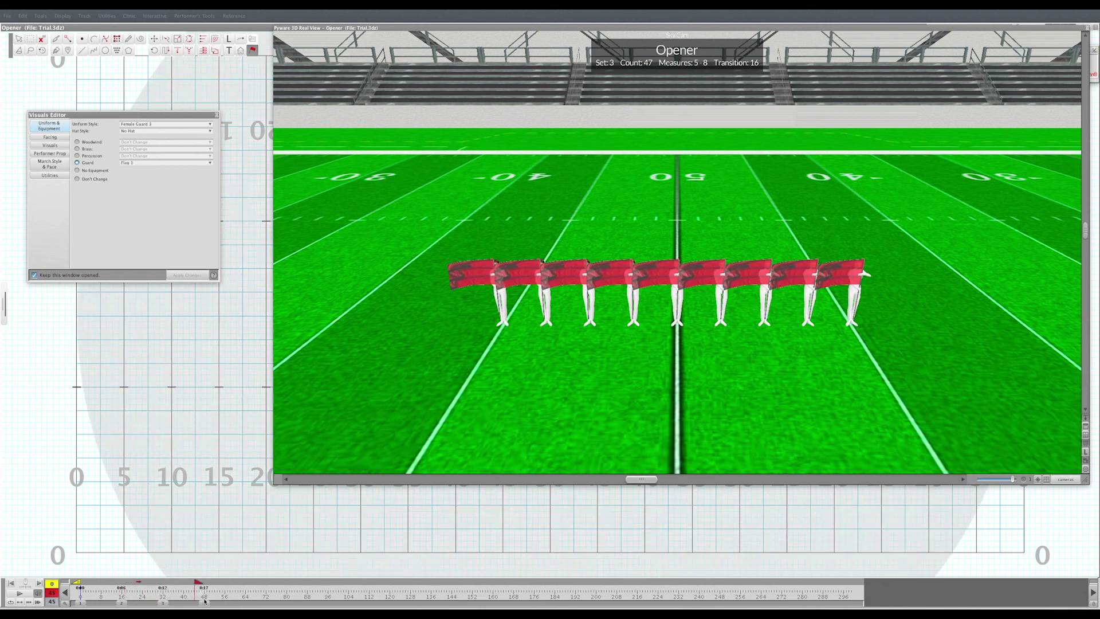
left_click(203, 603)
left_click_drag(620, 370, 641, 325)
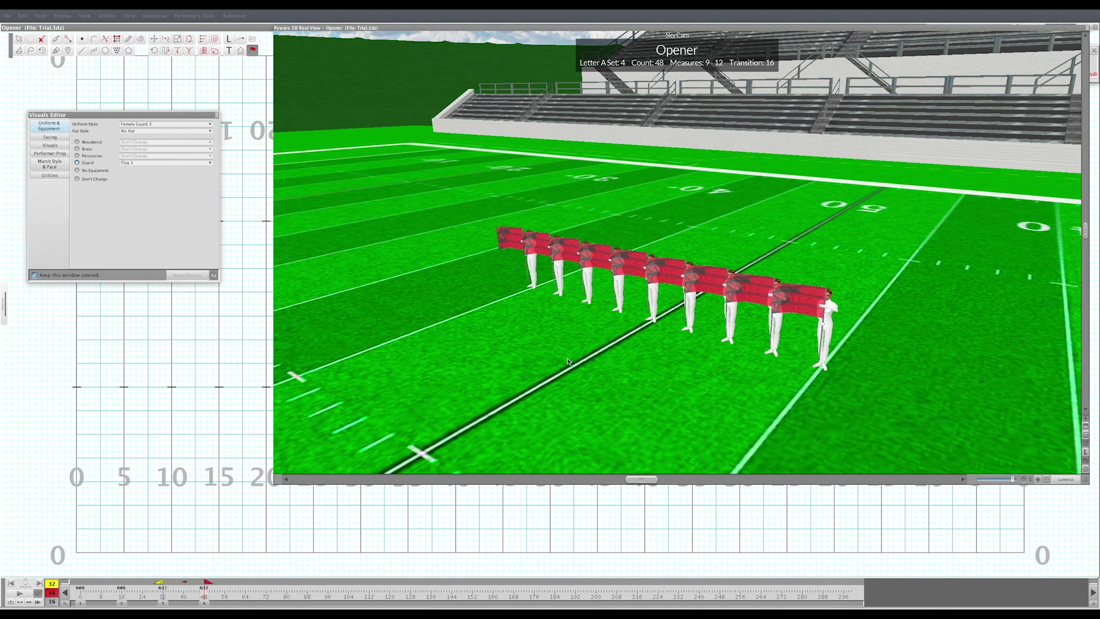
double_click(546, 30)
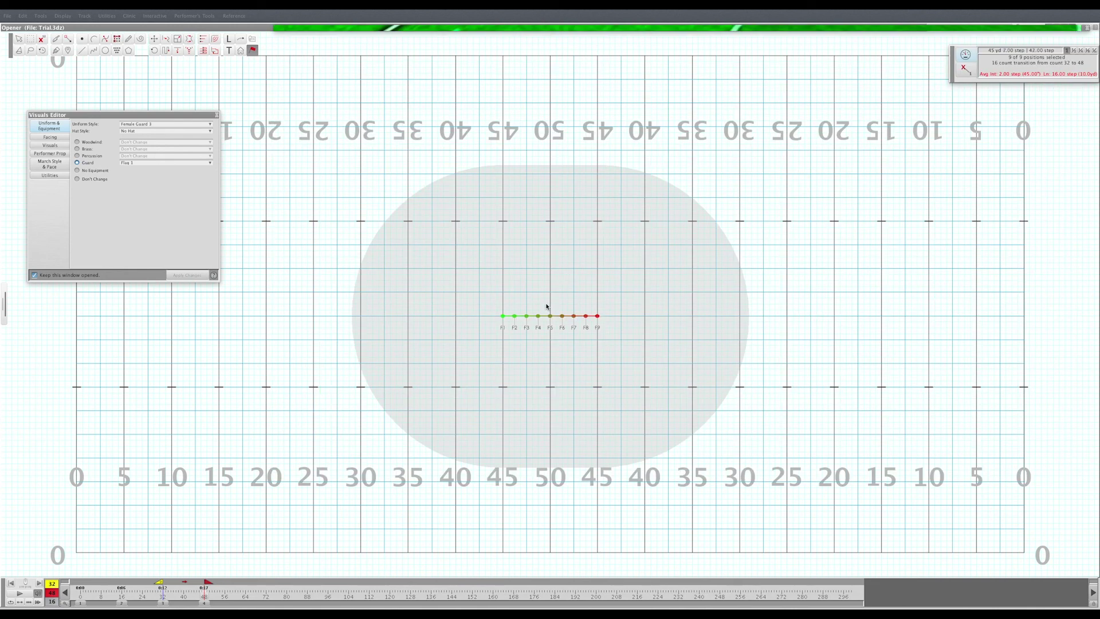